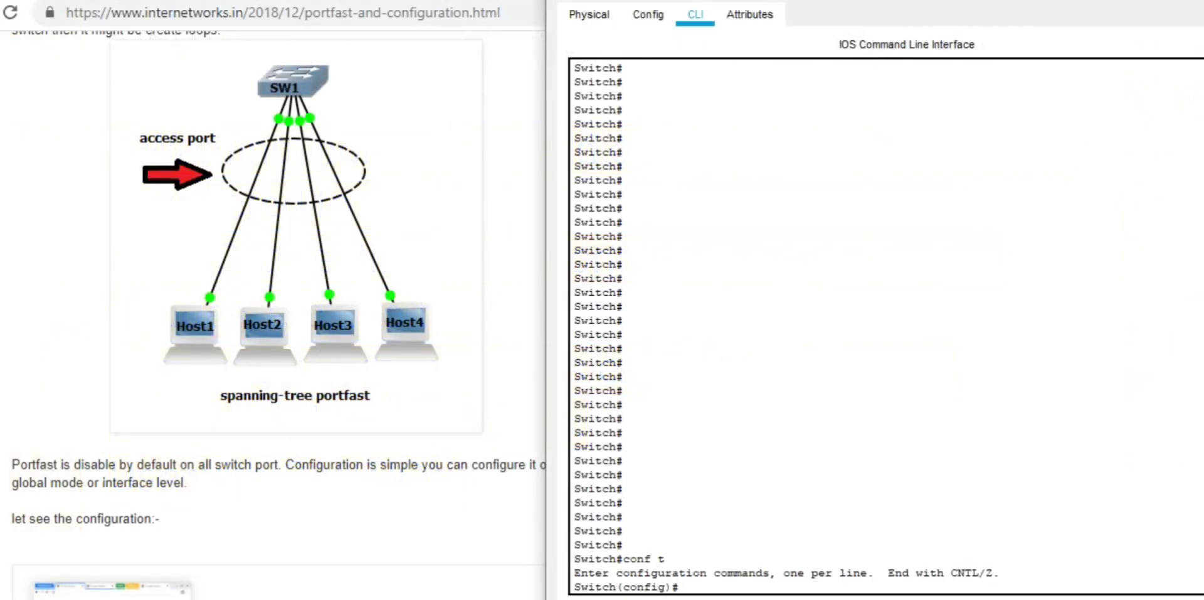
Select the interface range FastEthernet 0/1-4 for configuration
text(interface range fast)
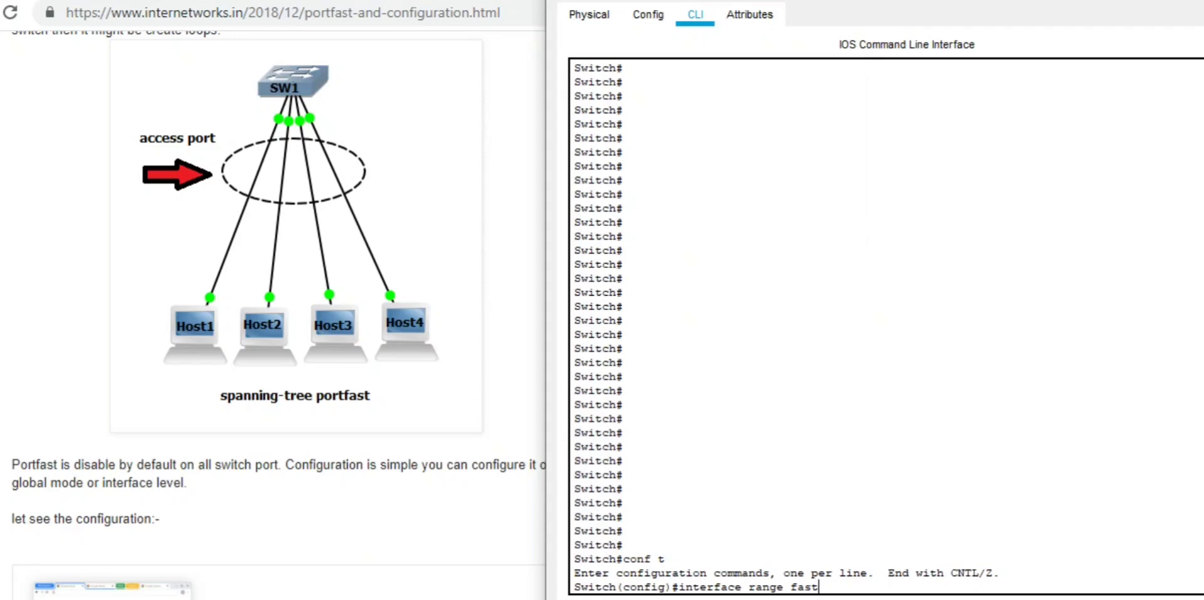
text(e)
key(Tab)
text(0)
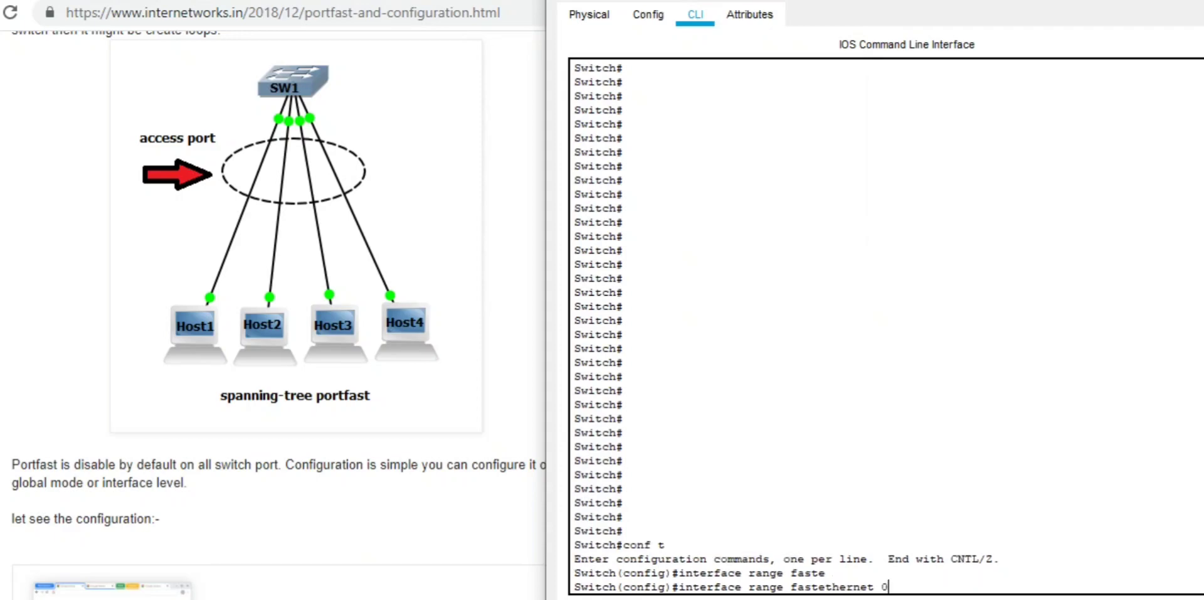
text(/1-4)
key(Return)
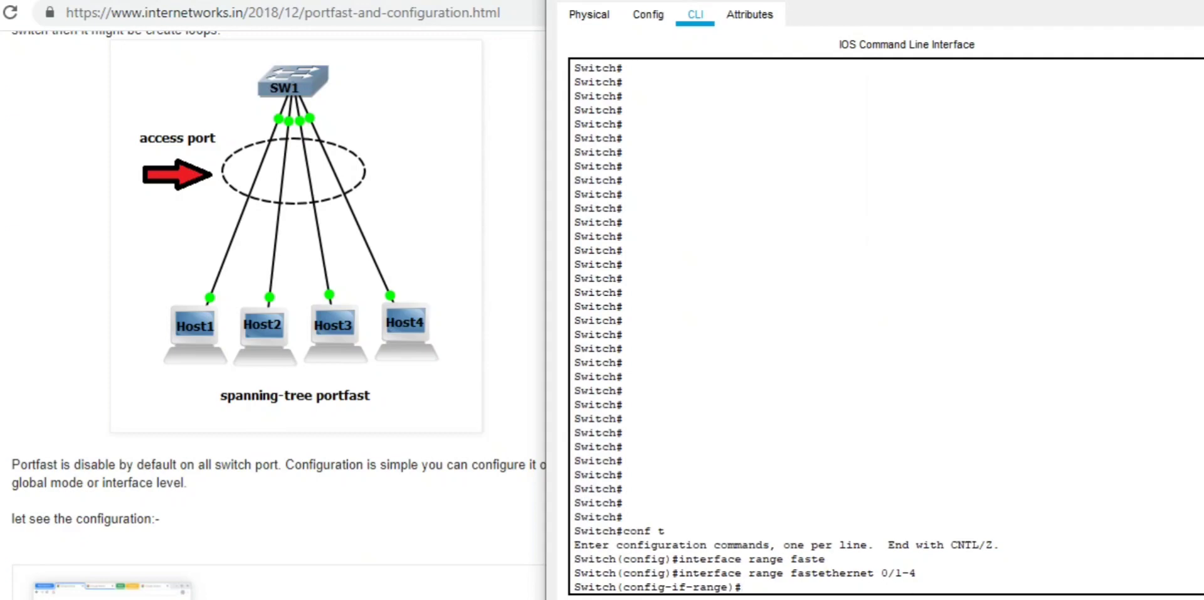
Shut down Fa0/1-4, re-enable them with no shutdown, and end to privileged mode
text(shu)
key(Tab)
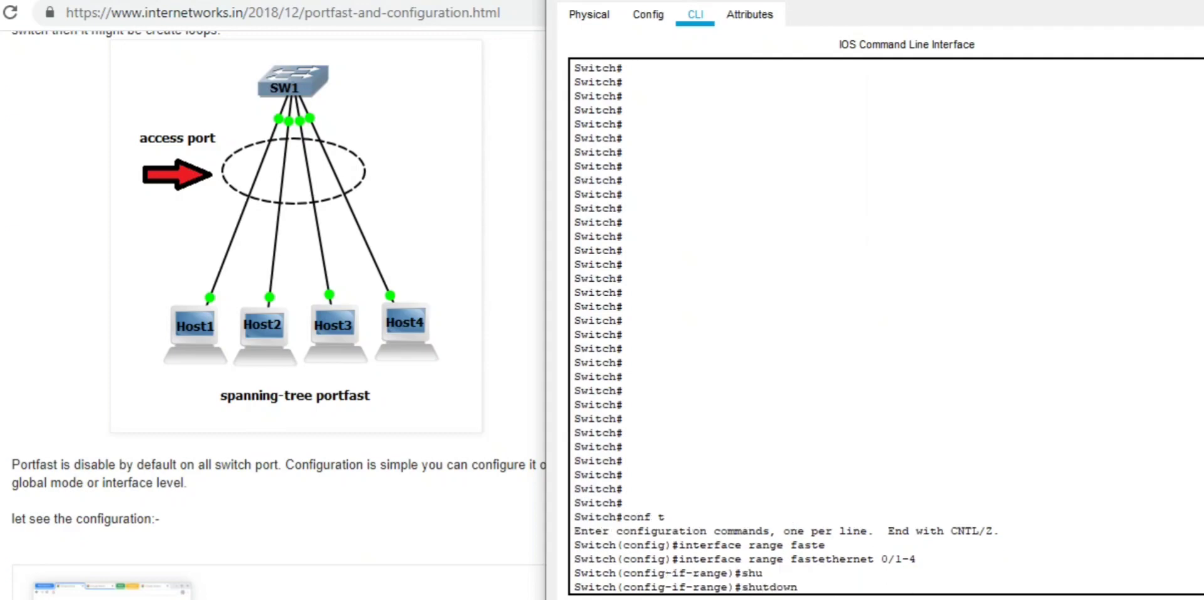
key(Return)
key(Return)
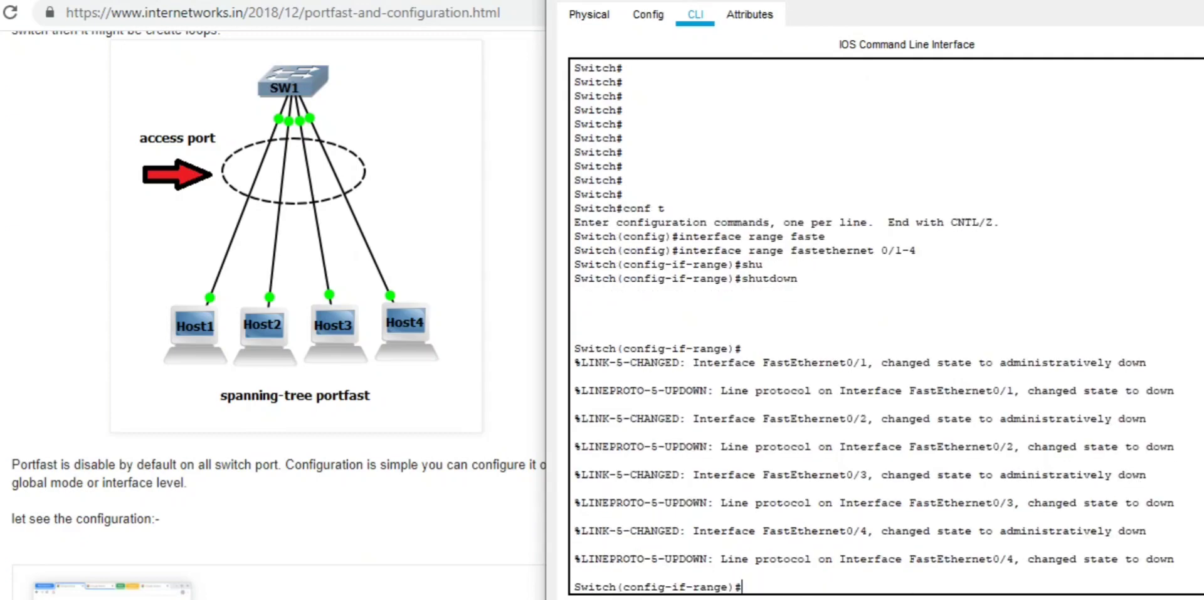
text(no sh)
key(Tab)
key(Return)
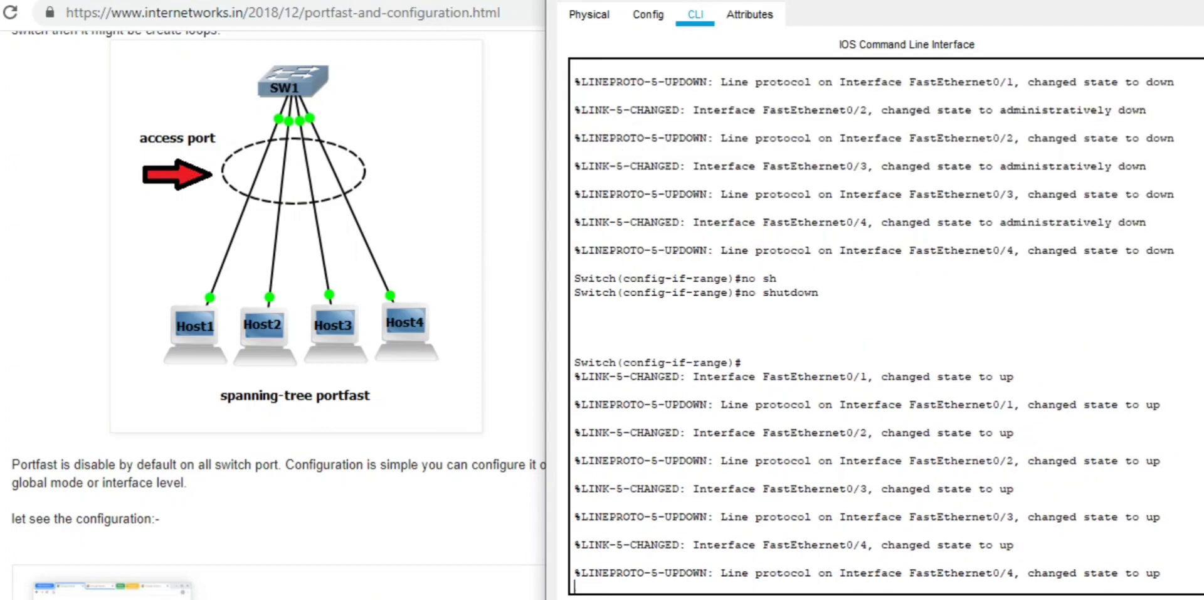
key(Return)
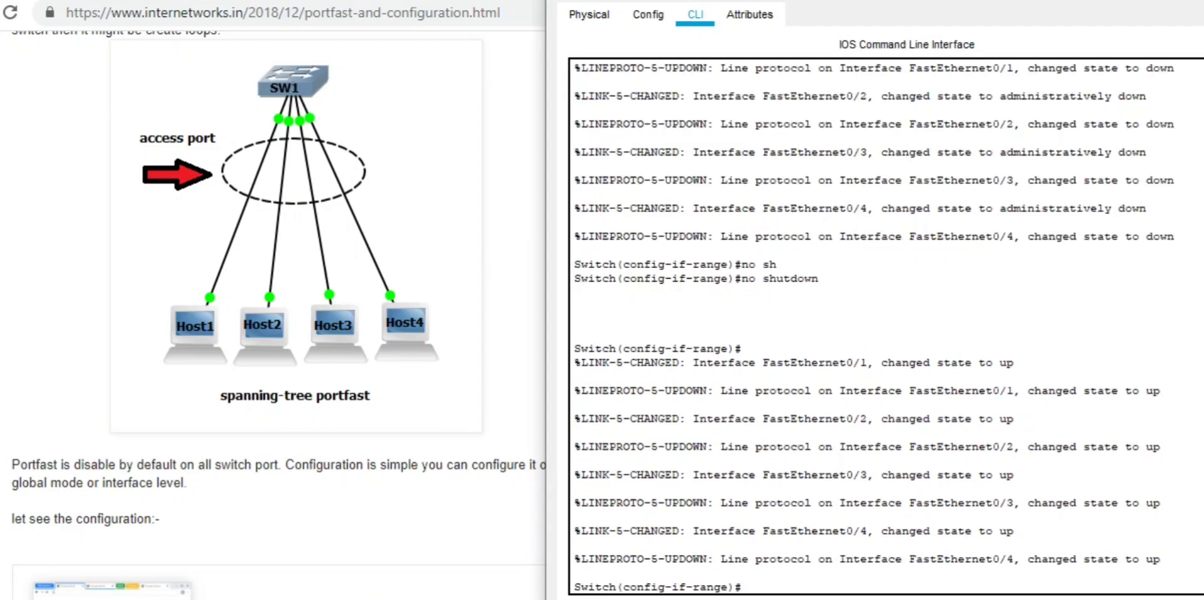
text(end)
key(Return)
key(Return)
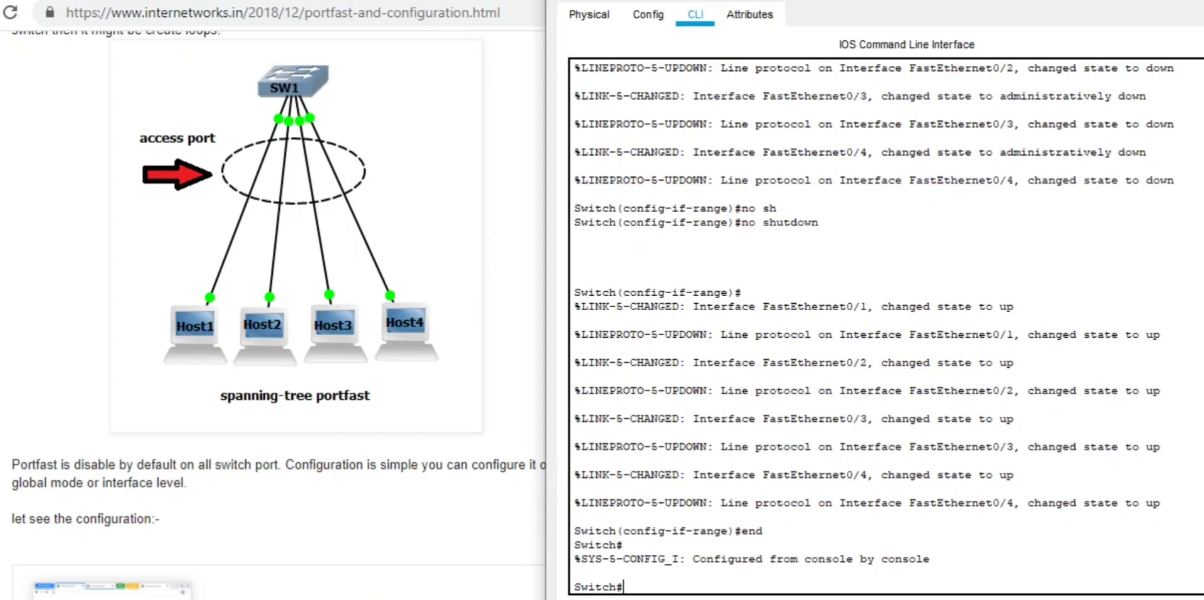
Run show spanning-tree and highlight the port rows in LSN state
text(show sp)
key(Tab)
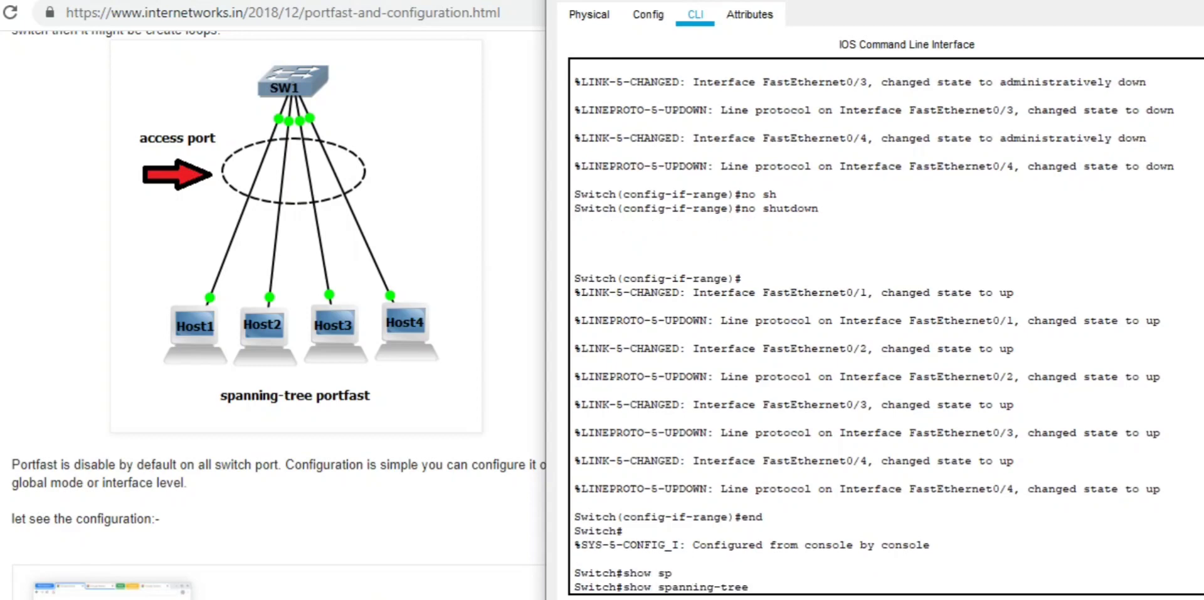
key(Return)
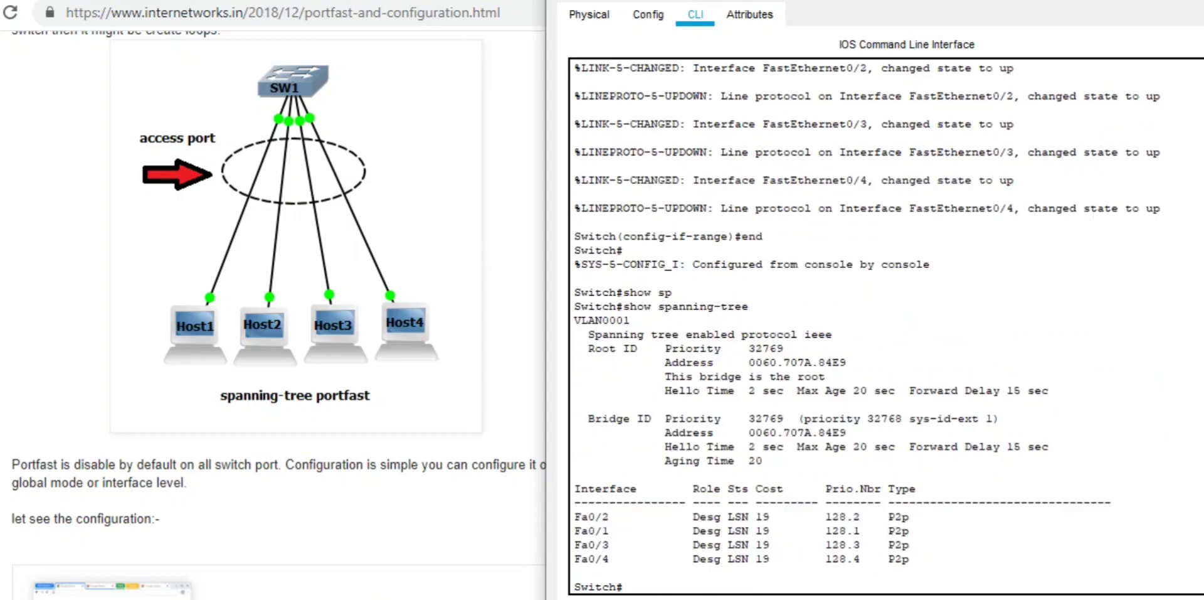
drag(685, 516, 910, 558)
click(910, 557)
Rerun show spanning-tree until ports show LRN, pointing out the 15 sec Forward Delay
key(Up)
key(Return)
key(Return)
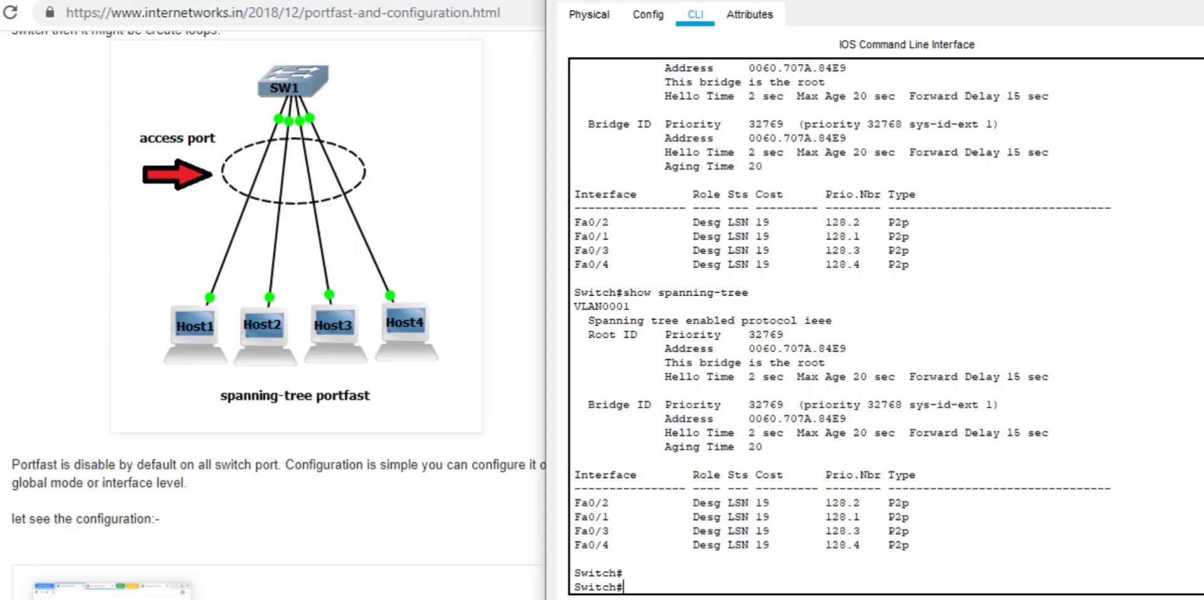
key(Up)
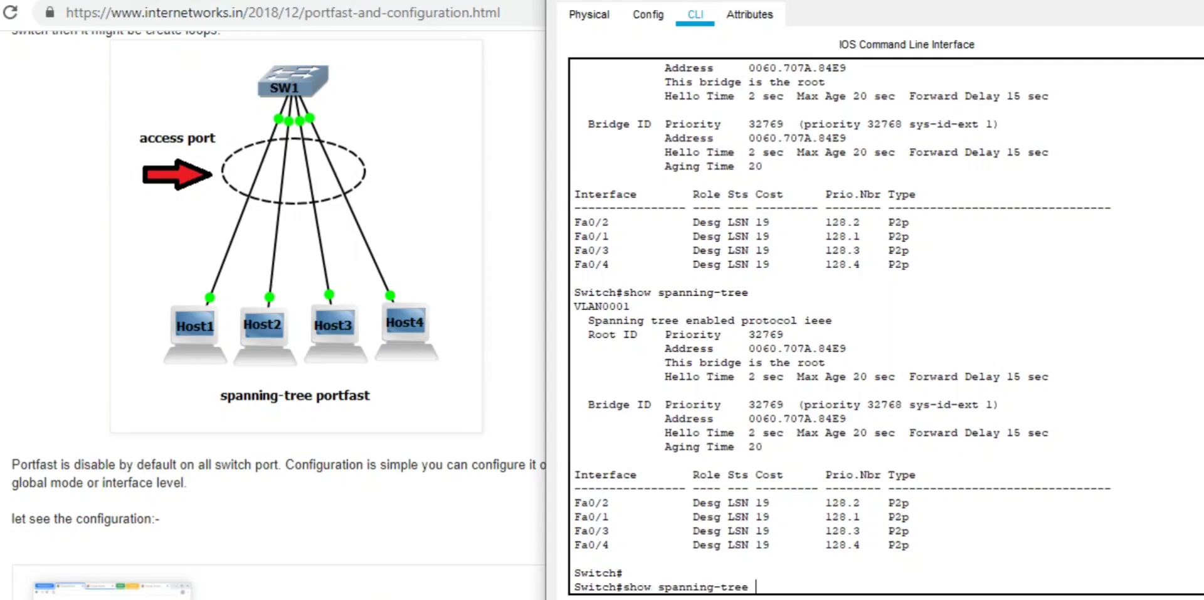
key(Return)
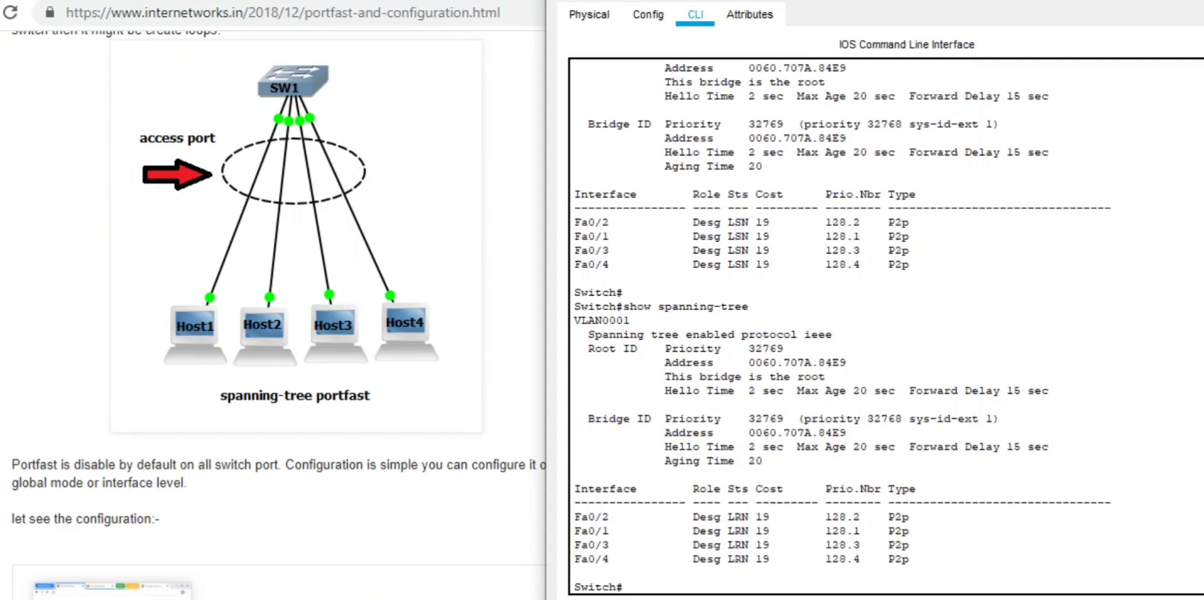
drag(686, 515, 575, 572)
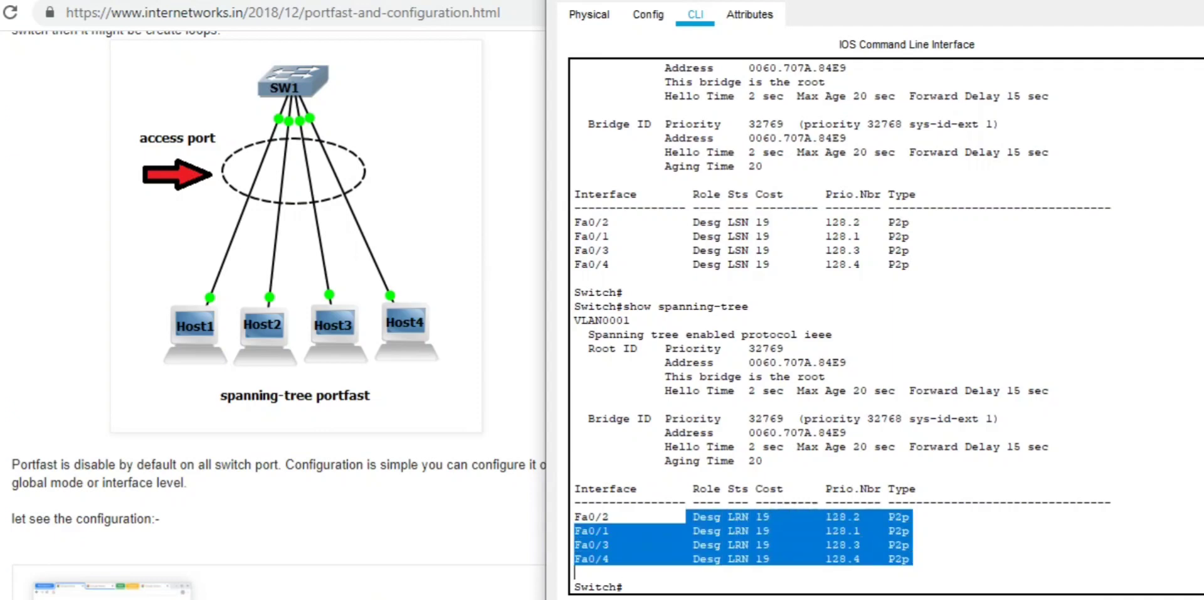
drag(909, 446, 1050, 446)
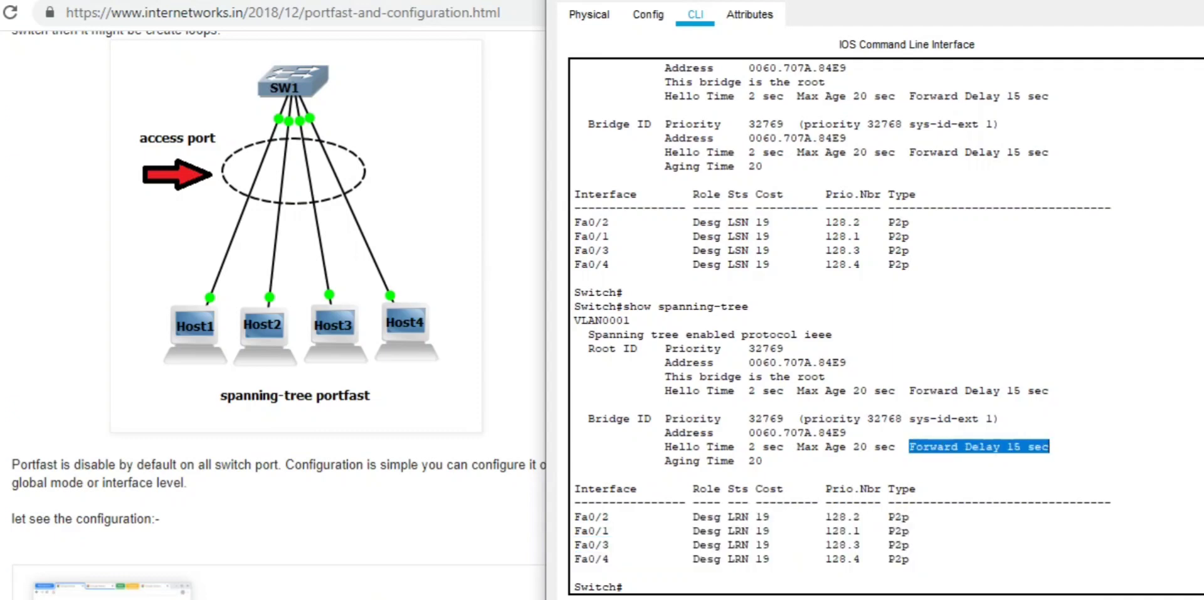
click(910, 545)
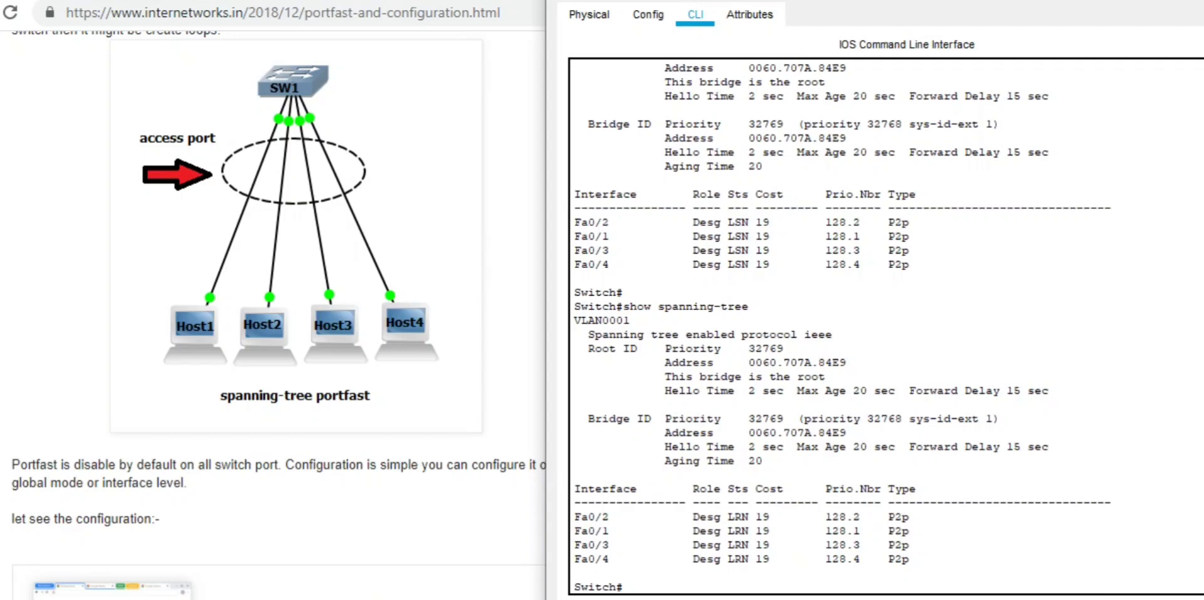
Rerun show spanning-tree and highlight Fa0/1-4 now in FWD state
key(Return)
key(Up)
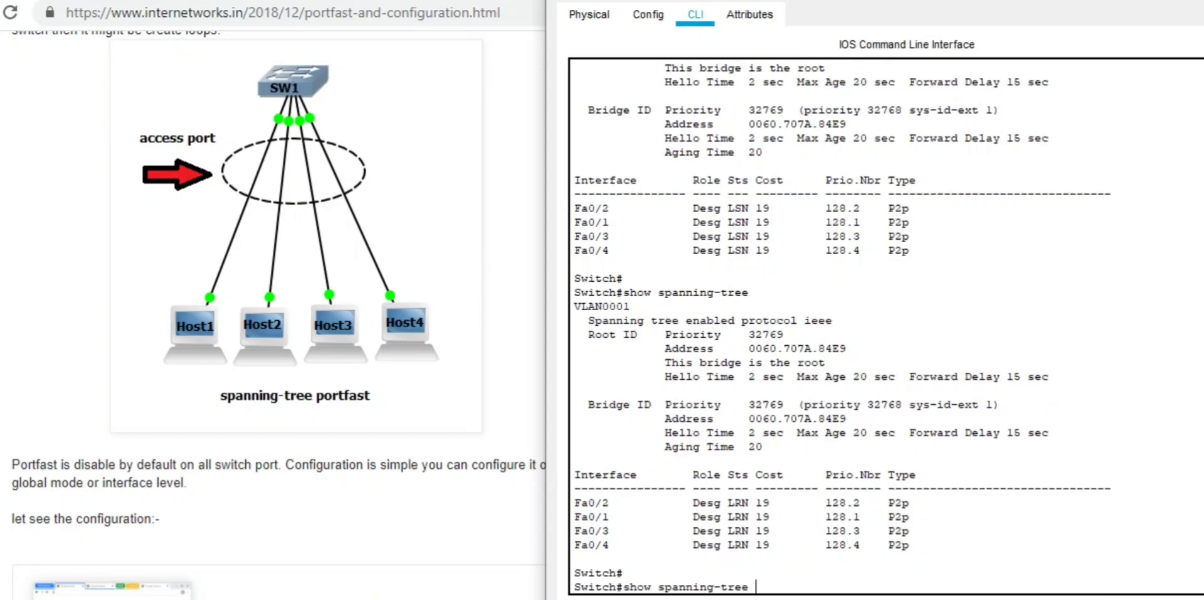
key(Return)
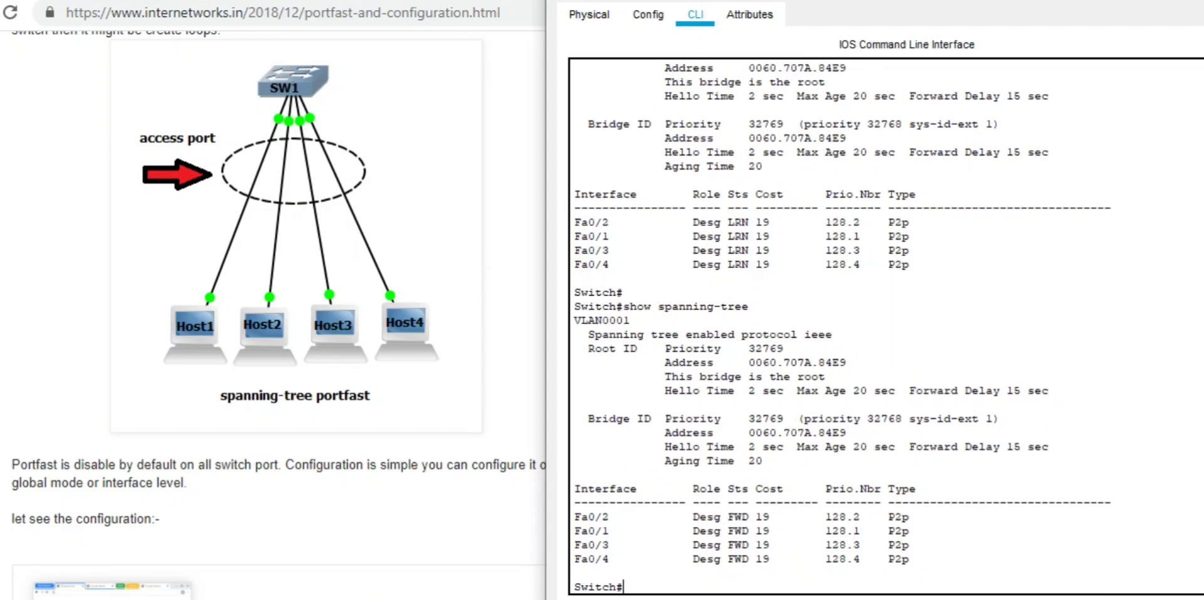
drag(692, 517, 576, 572)
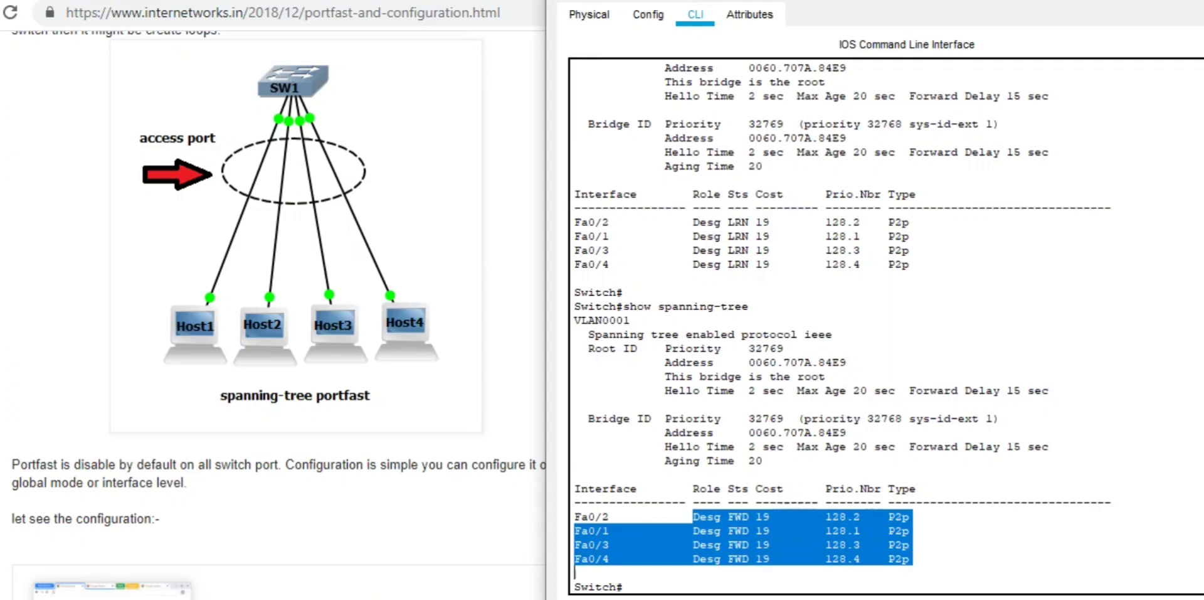
click(575, 571)
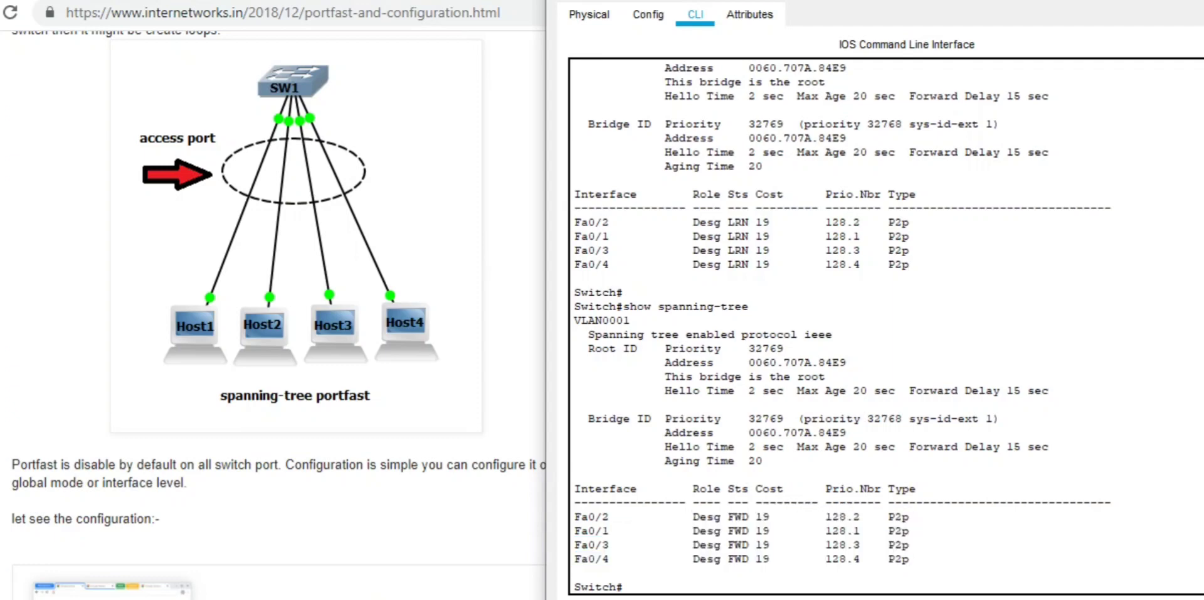
key(Return)
key(Return)
key(Return)
key(Return)
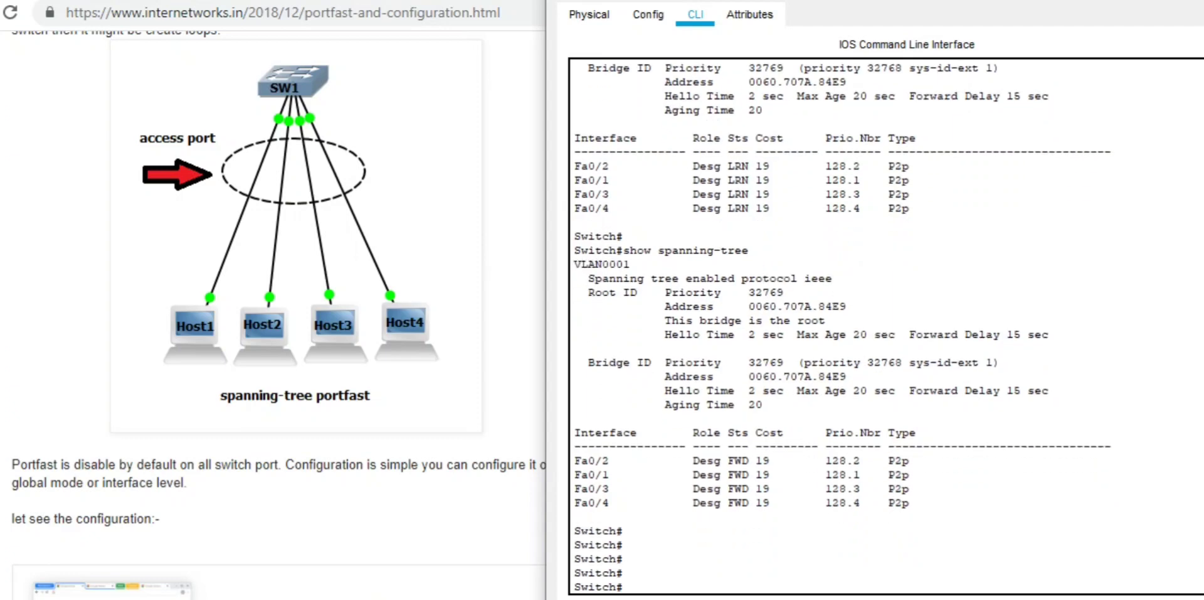
Enter global configuration and apply spanning-tree portfast default
text(conf t)
key(Return)
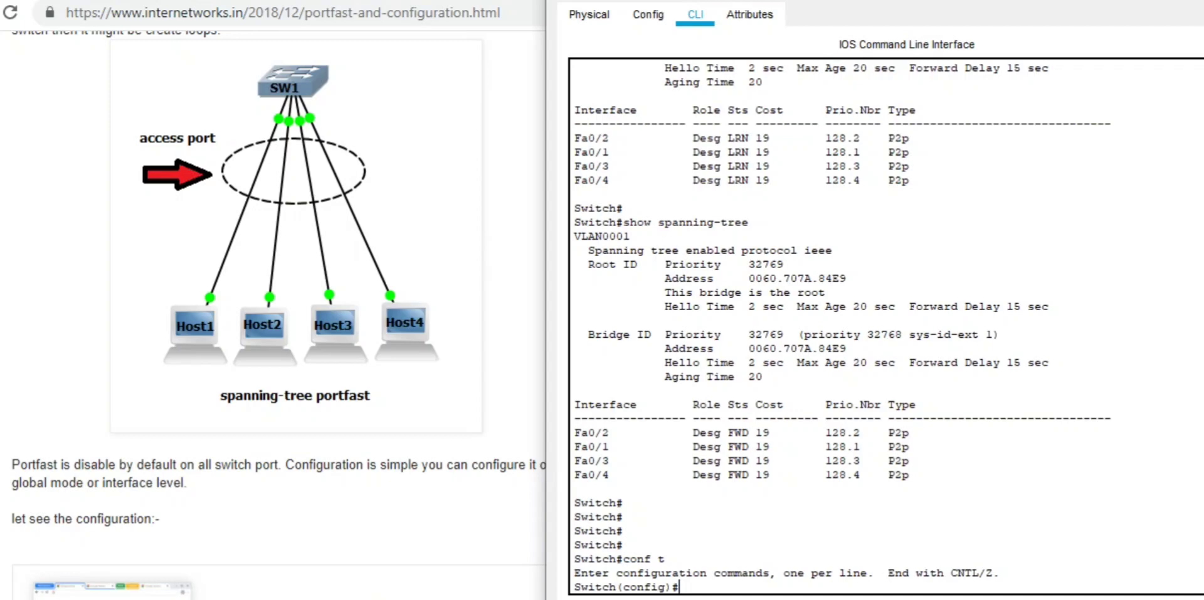
text(span)
key(Tab)
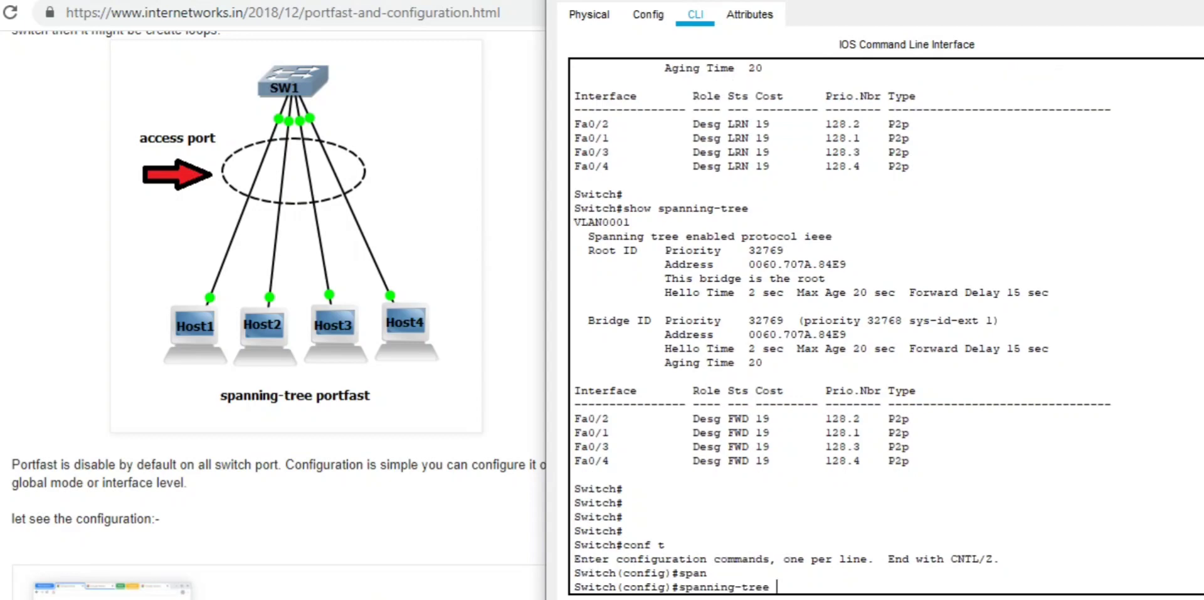
text(portf)
key(Tab)
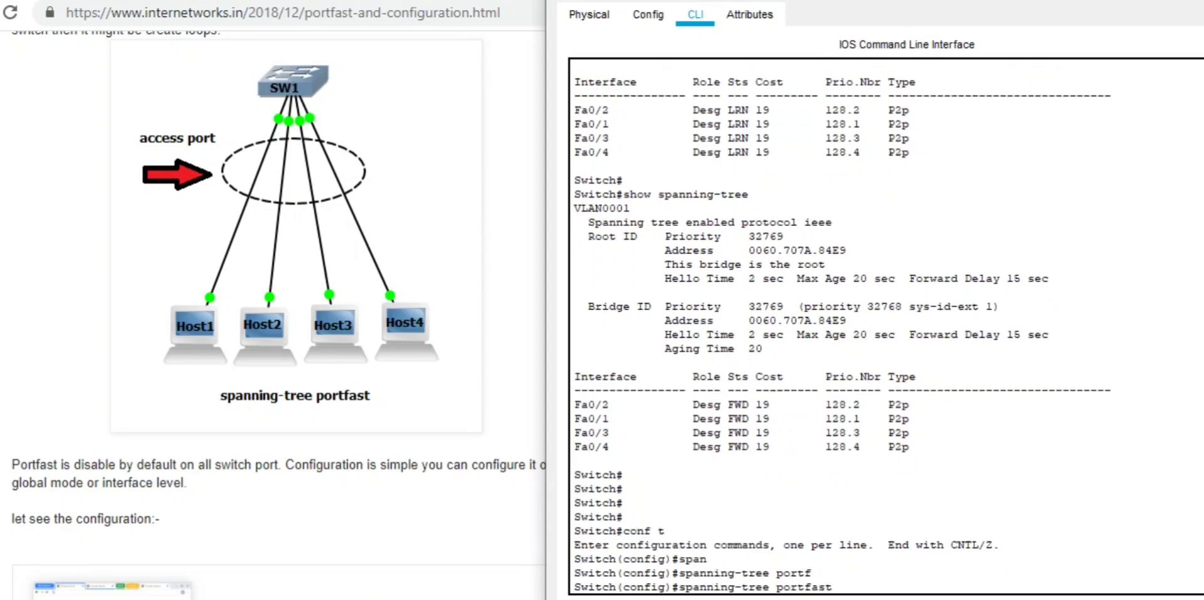
text(def)
key(Tab)
key(Return)
key(Return)
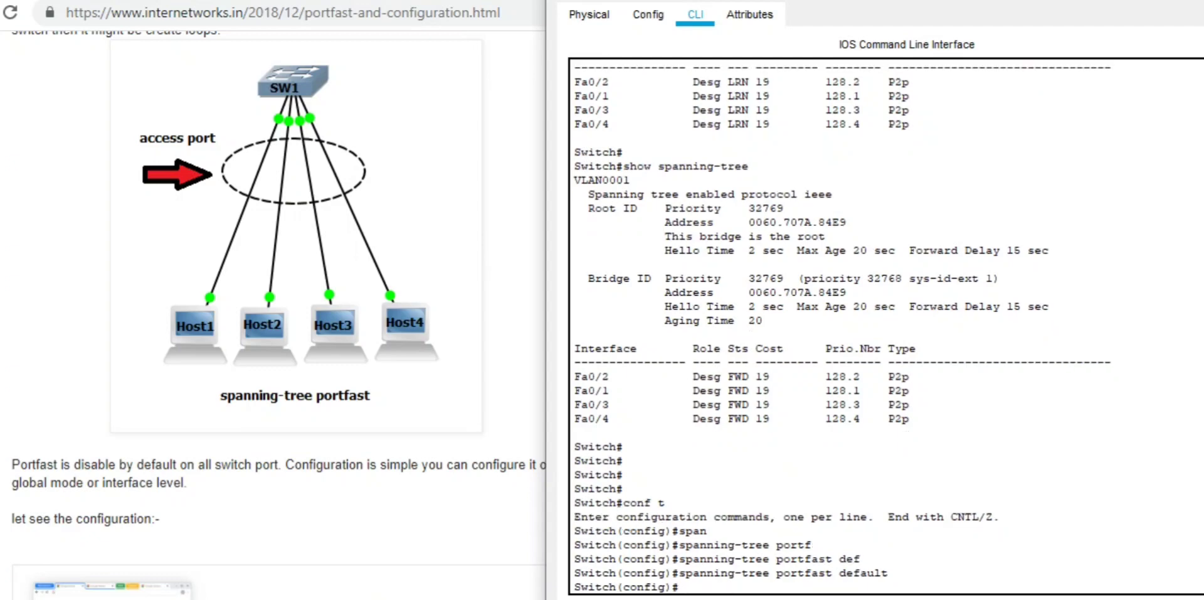
Enter interface range configuration for FastEthernet 0/1-4
text(in)
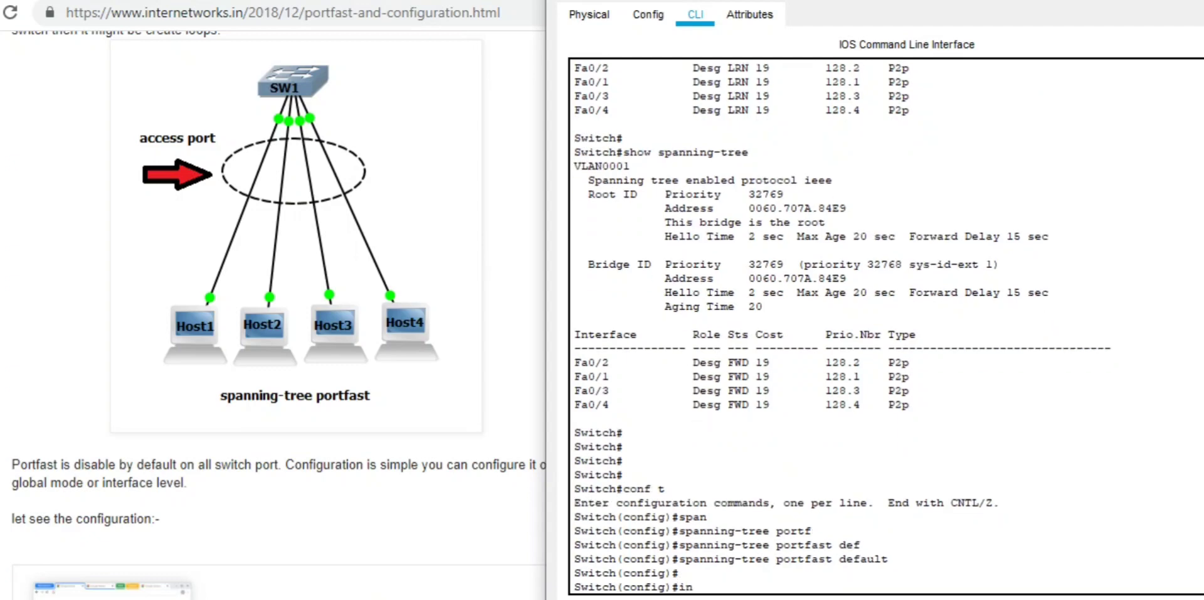
text(ter)
key(Tab)
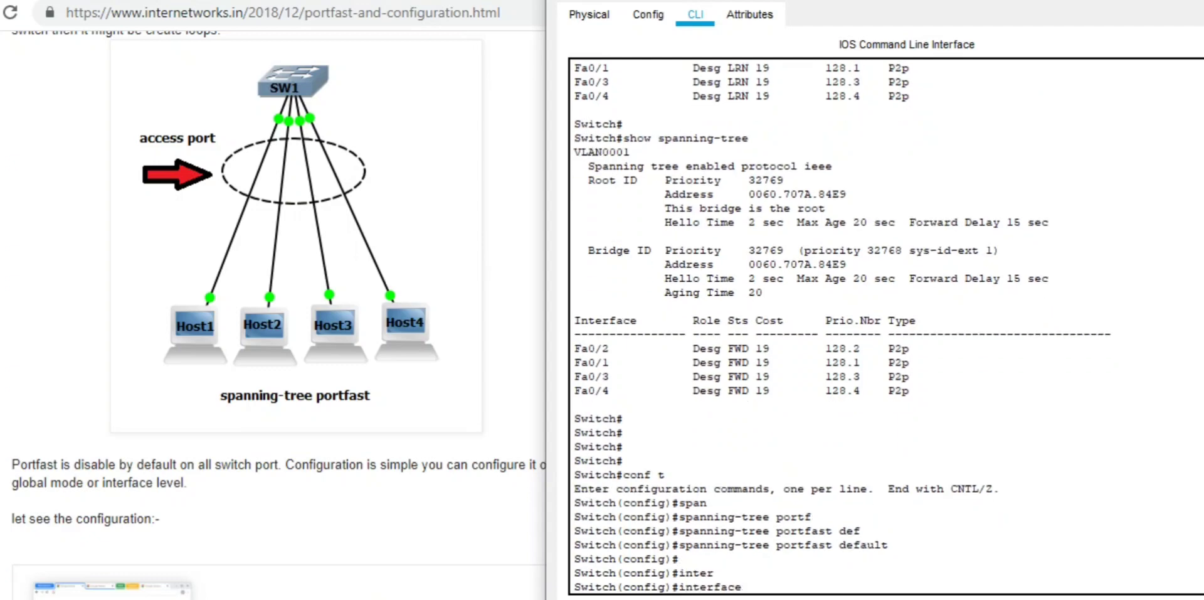
text(ran)
key(Tab)
text(f)
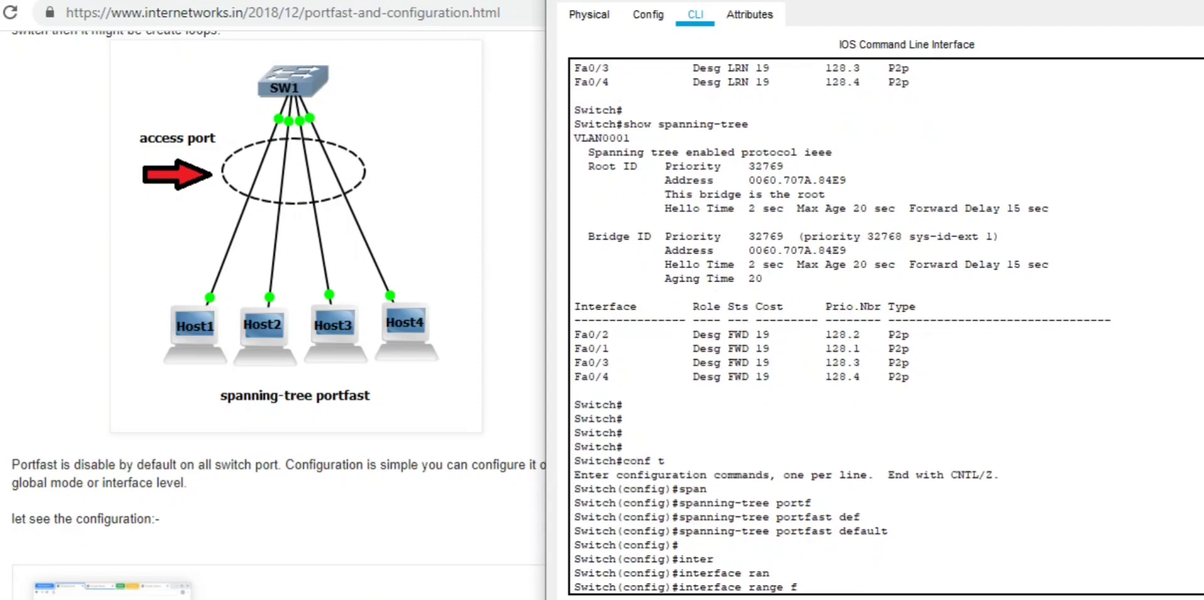
text(astethe)
key(Tab)
key(Tab)
text(0)
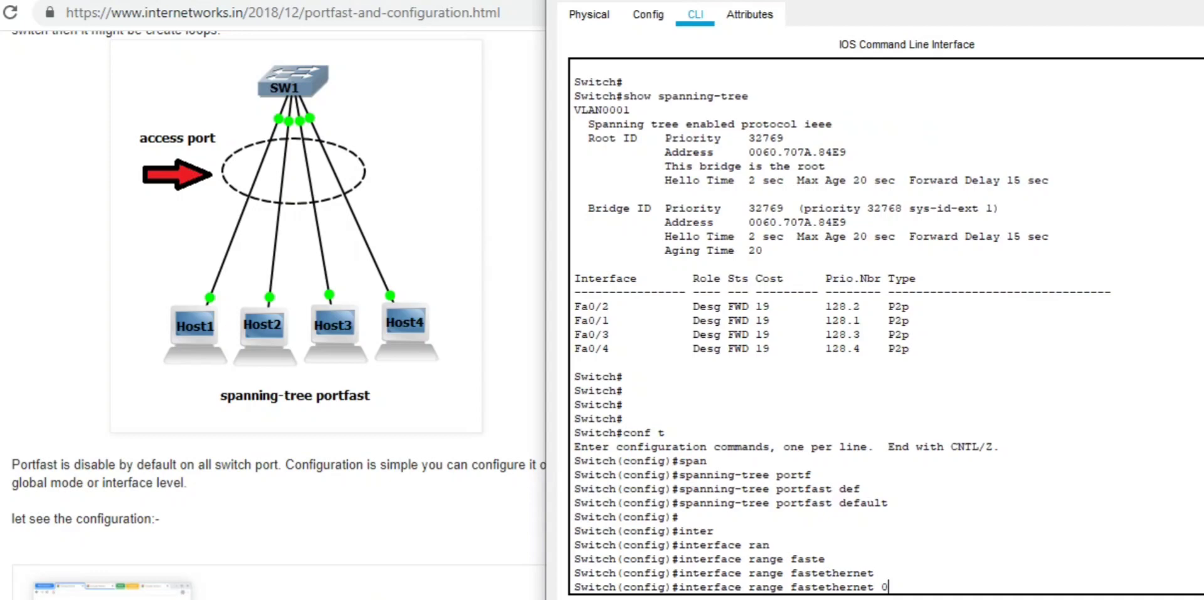
text(/1-4)
key(Return)
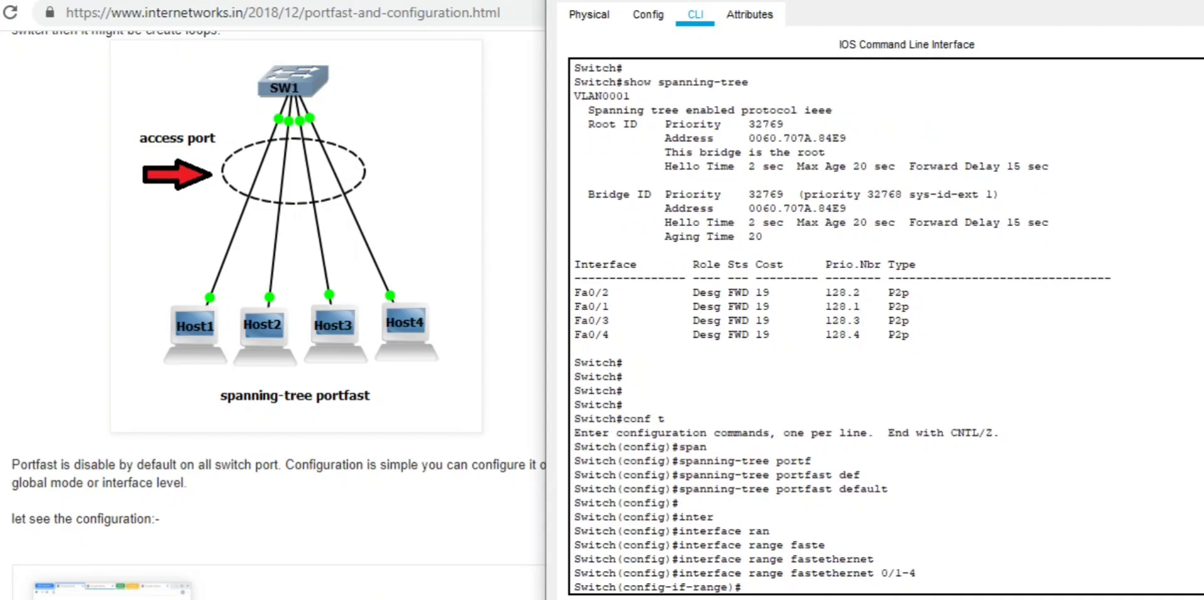
Shut down ports Fa0/1-4 and bring them back up with no shutdown
text(shu)
key(Tab)
key(Return)
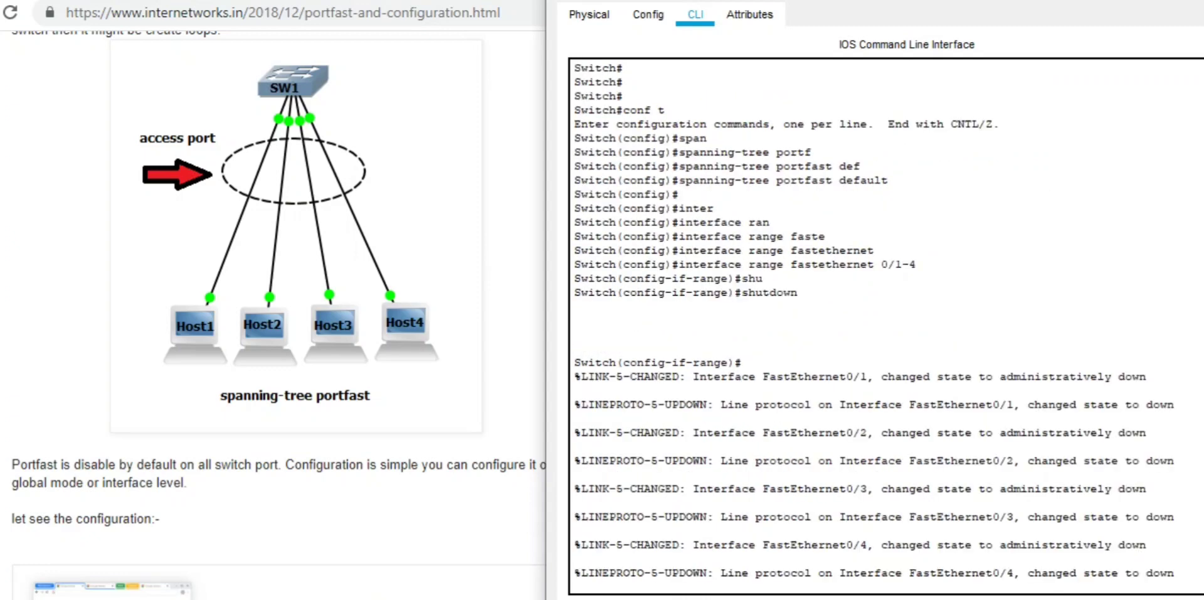
key(Return)
text(no s)
text(h)
key(Tab)
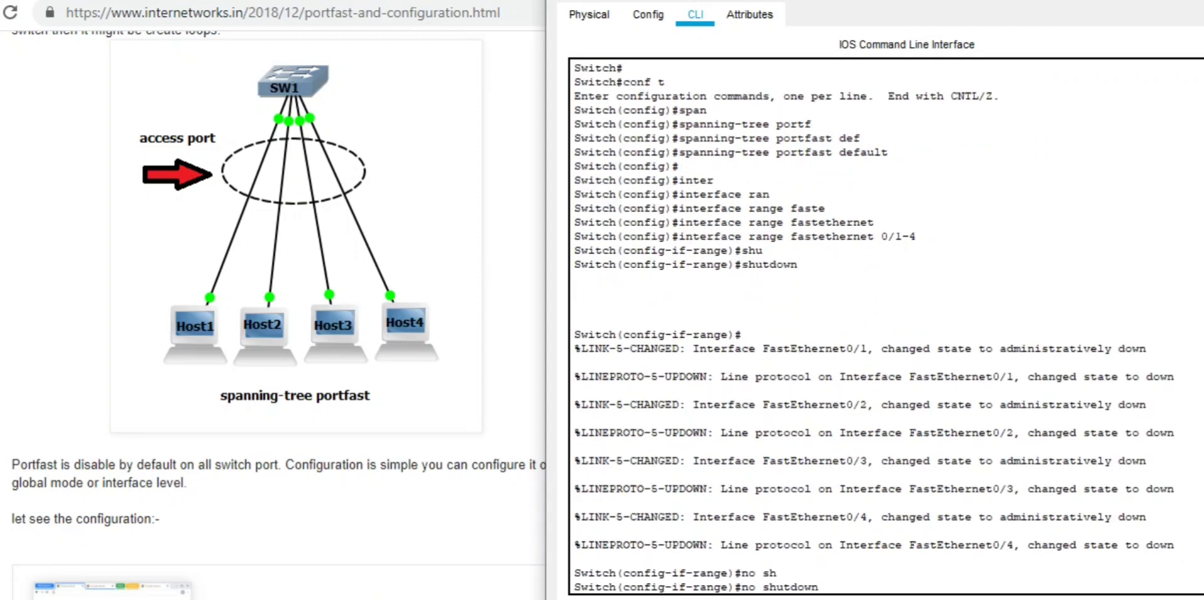
key(Return)
key(Return)
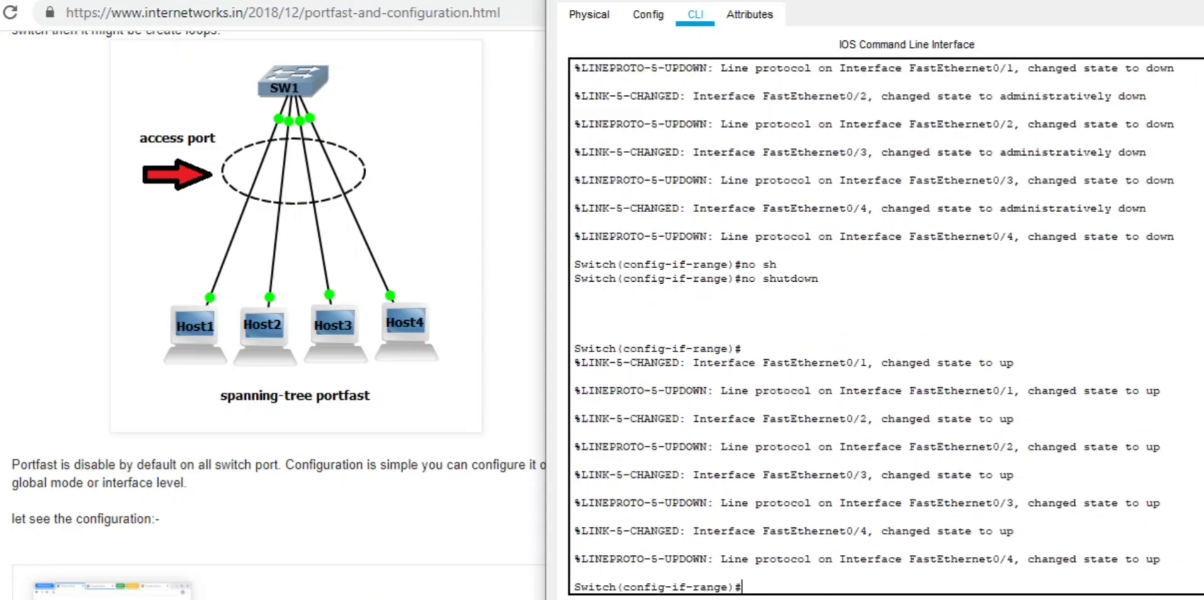
Run do show spanning-tree, highlight the four FWD rows, then end configuration mode
text(do show sp)
key(Tab)
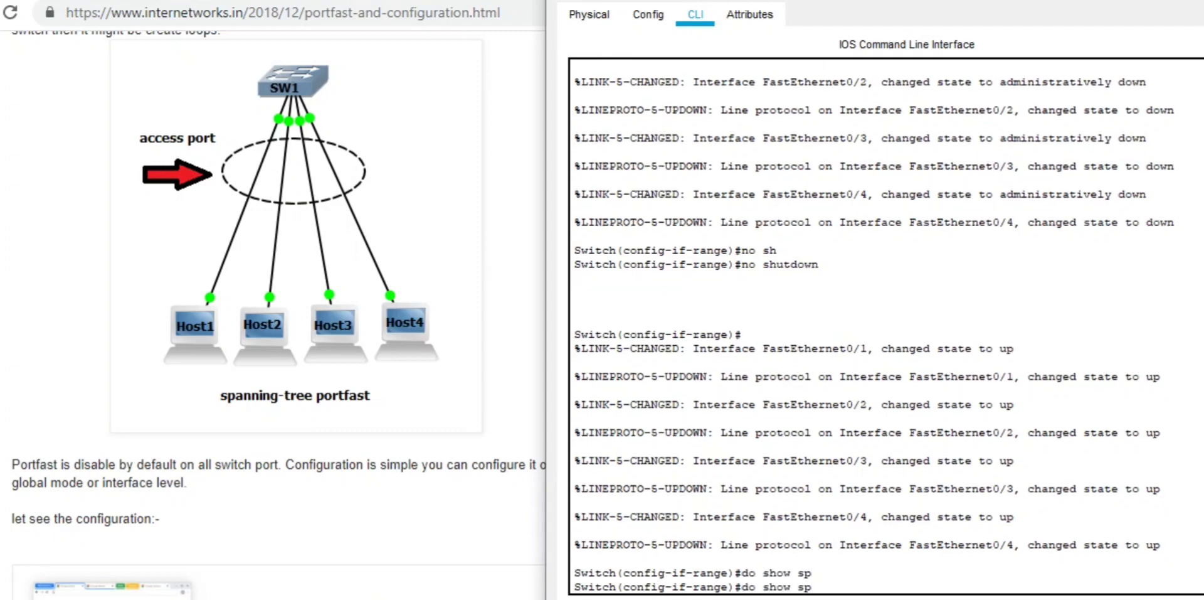
text(an)
key(Return)
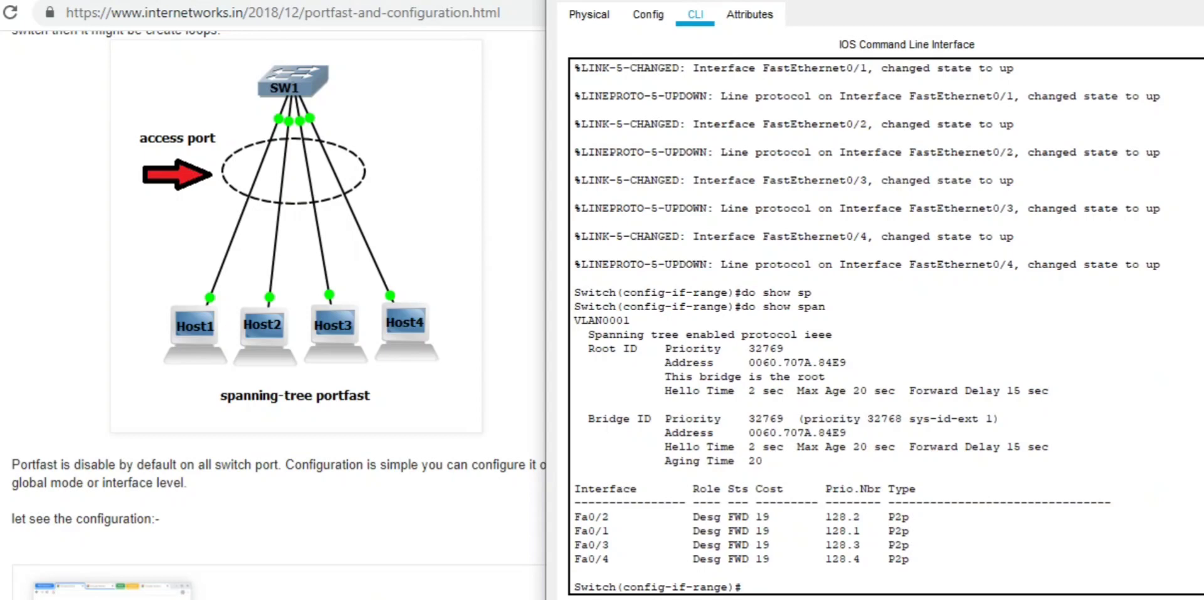
drag(911, 558, 574, 515)
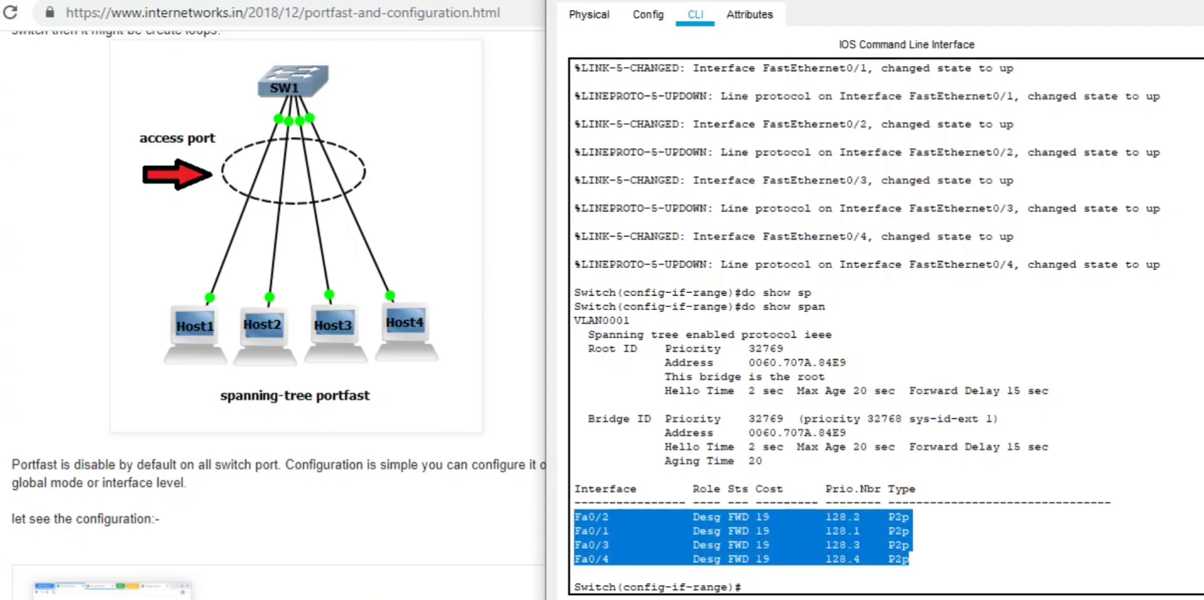
click(909, 544)
key(Return)
key(Return)
key(Return)
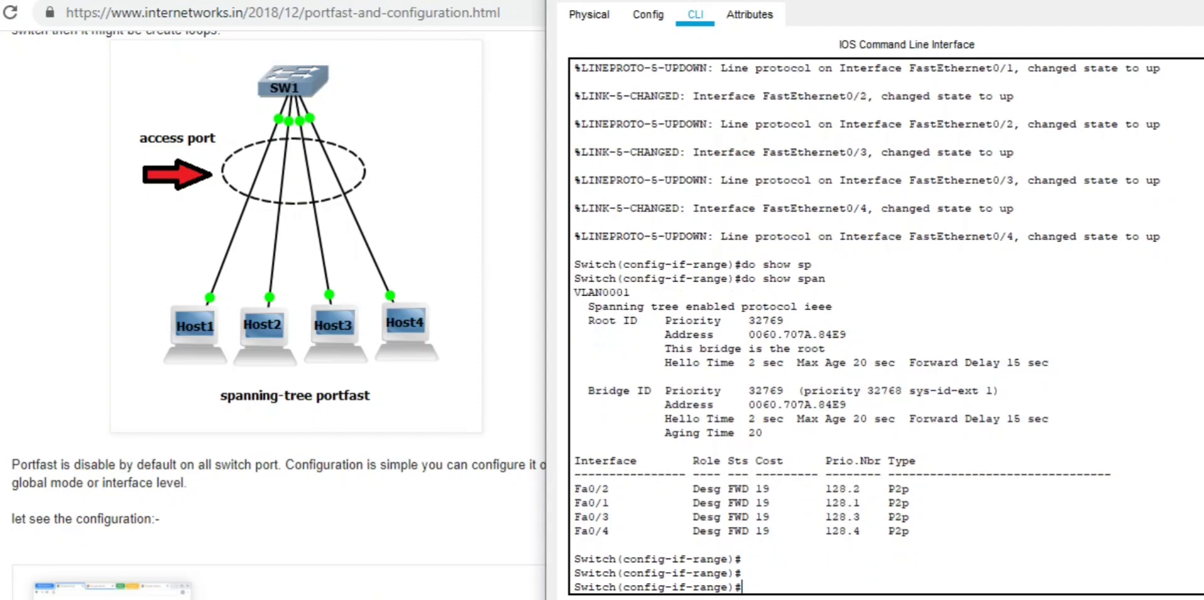
text(end)
key(Return)
key(Return)
key(Return)
key(Return)
key(Return)
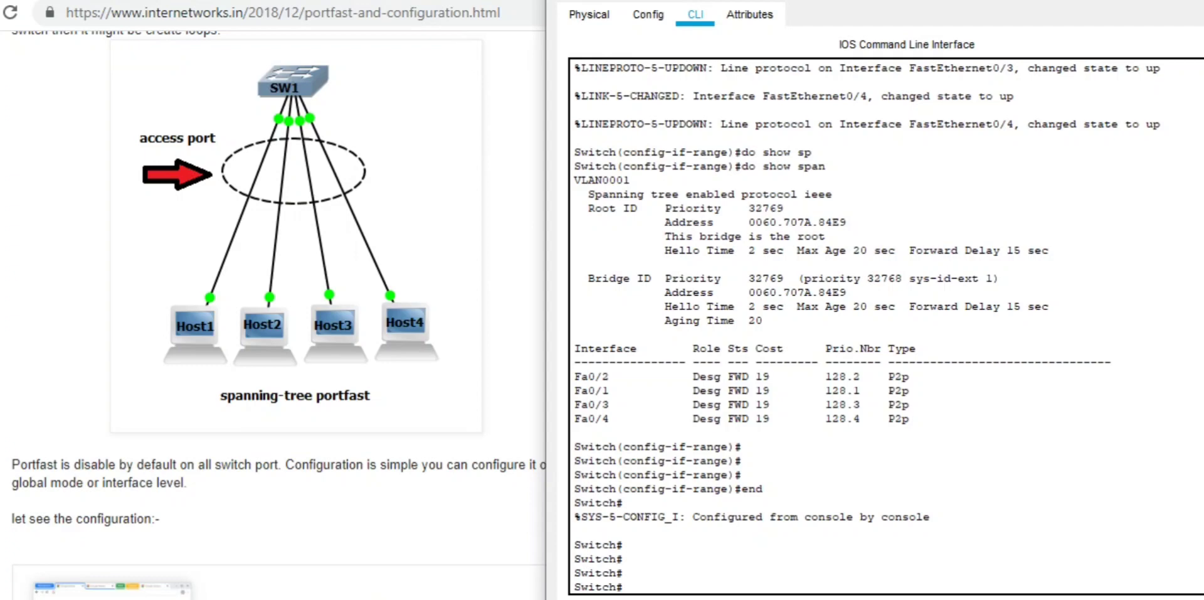
In global configuration, run no spanning-tree portfast default
text(conf t)
key(Return)
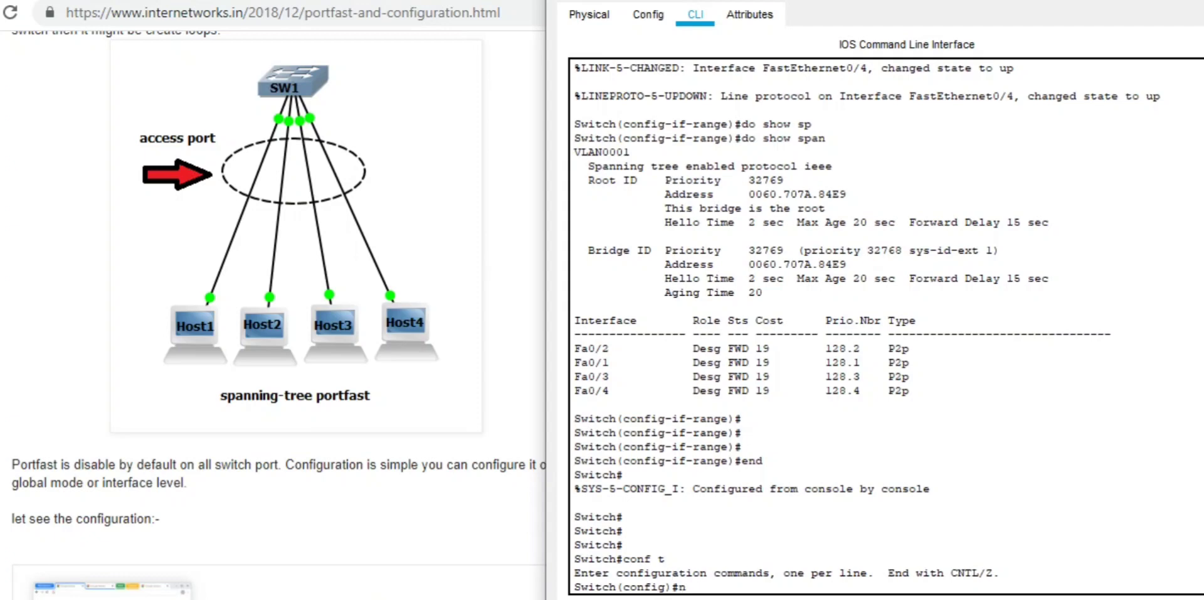
text(no sp)
key(Tab)
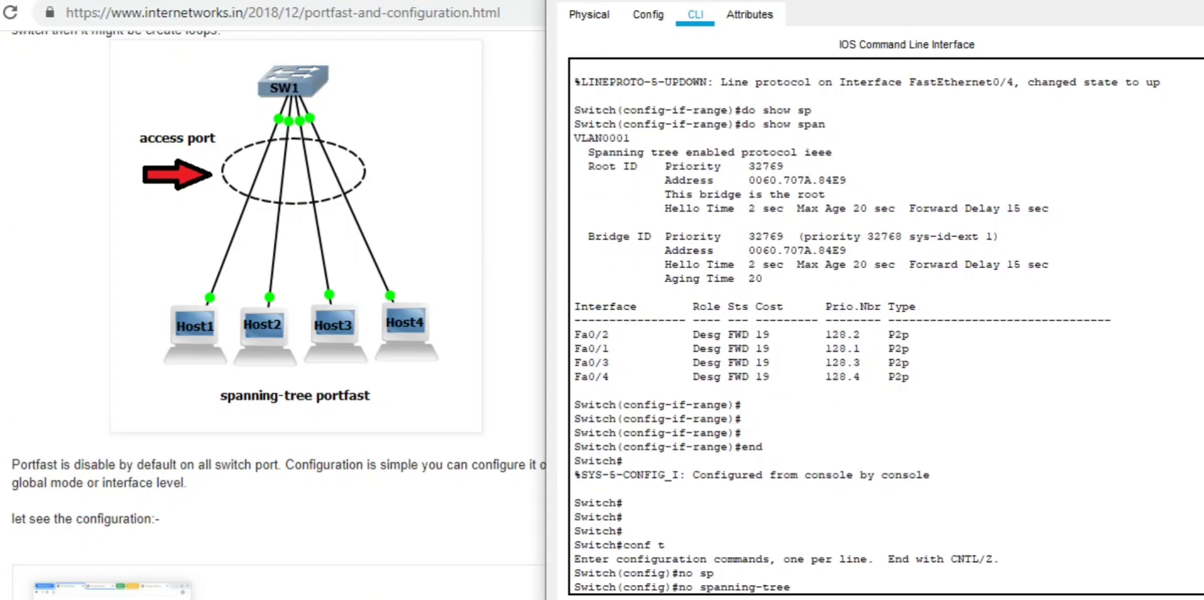
text(portf)
key(Tab)
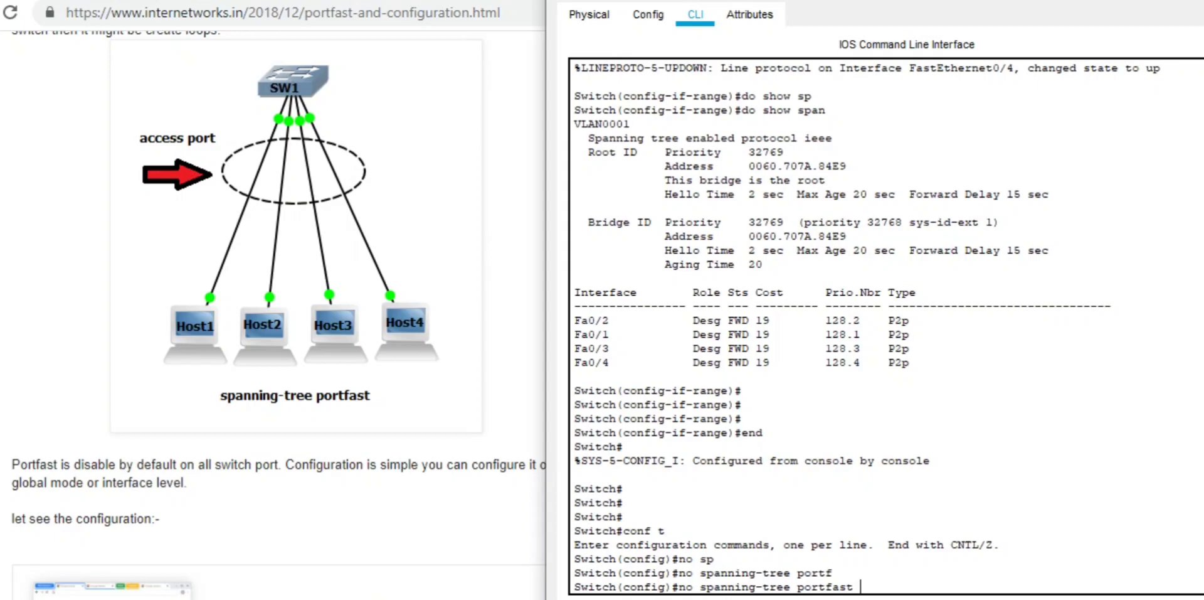
text(def)
key(Tab)
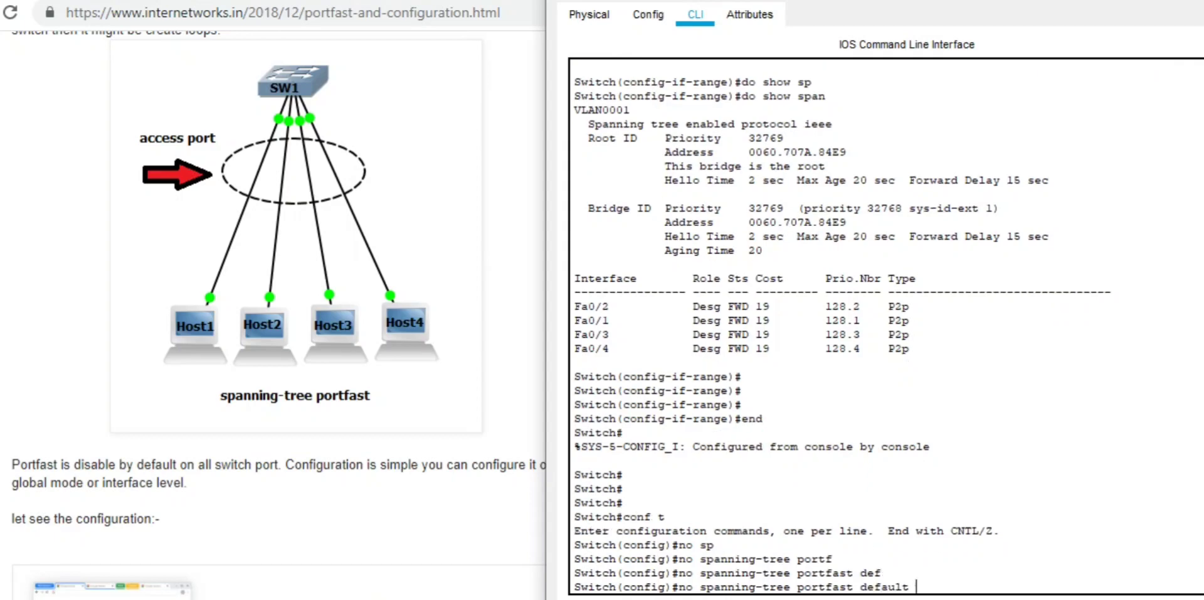
key(Return)
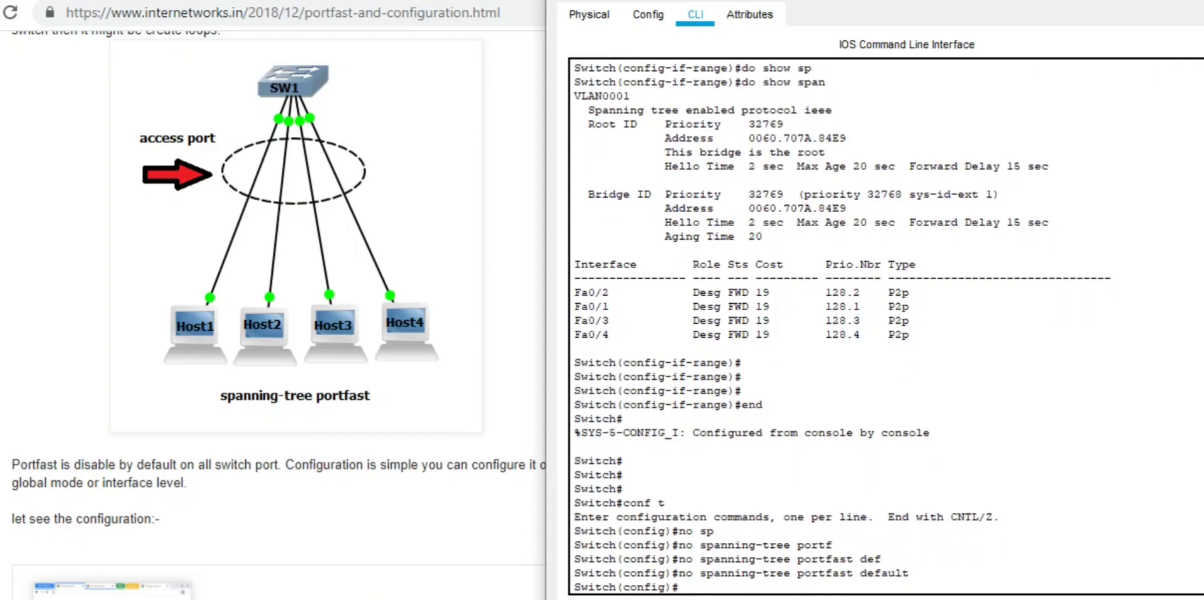
Select the interface range FastEthernet 0/3-4 for configuration
text(interf)
key(Tab)
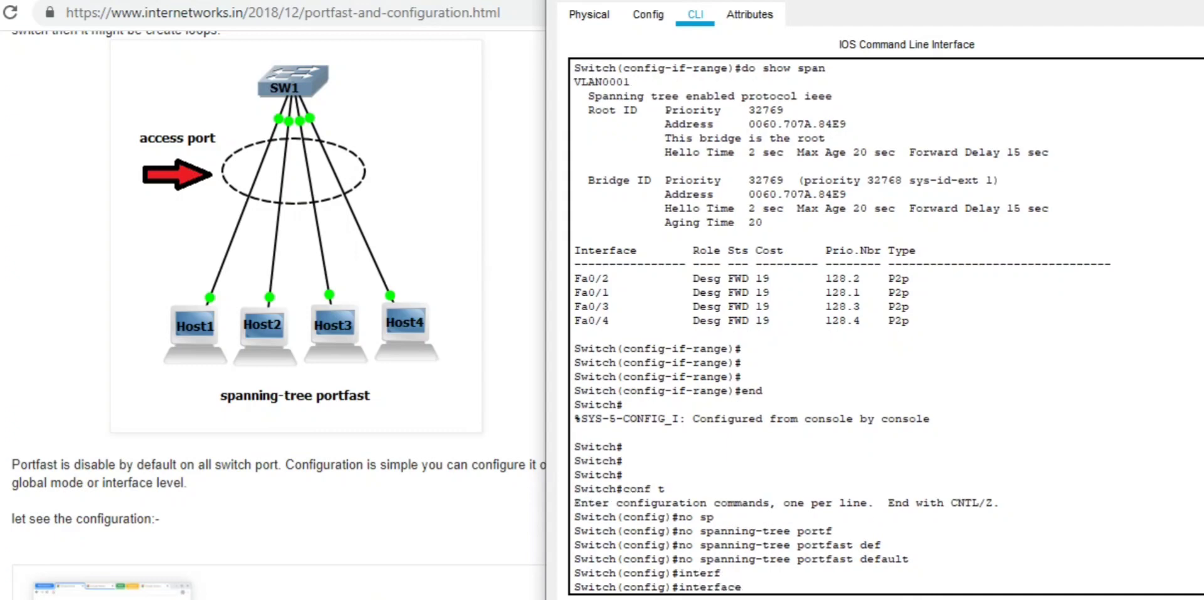
text(f)
text(as)
key(Tab)
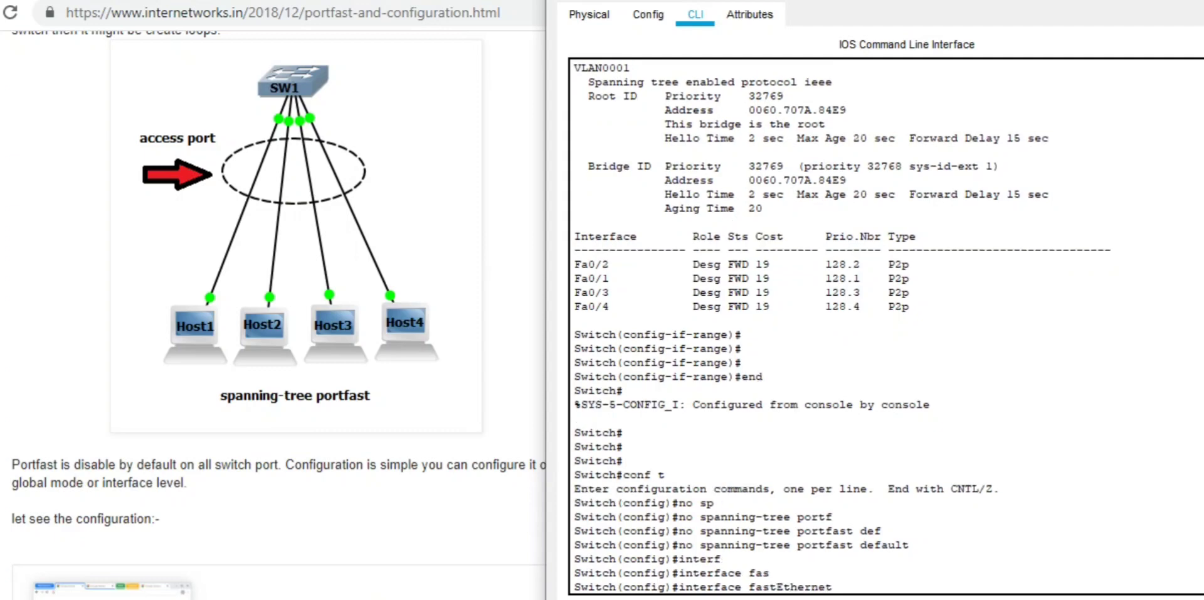
text(0/1)
key(ctrl+u)
text(i)
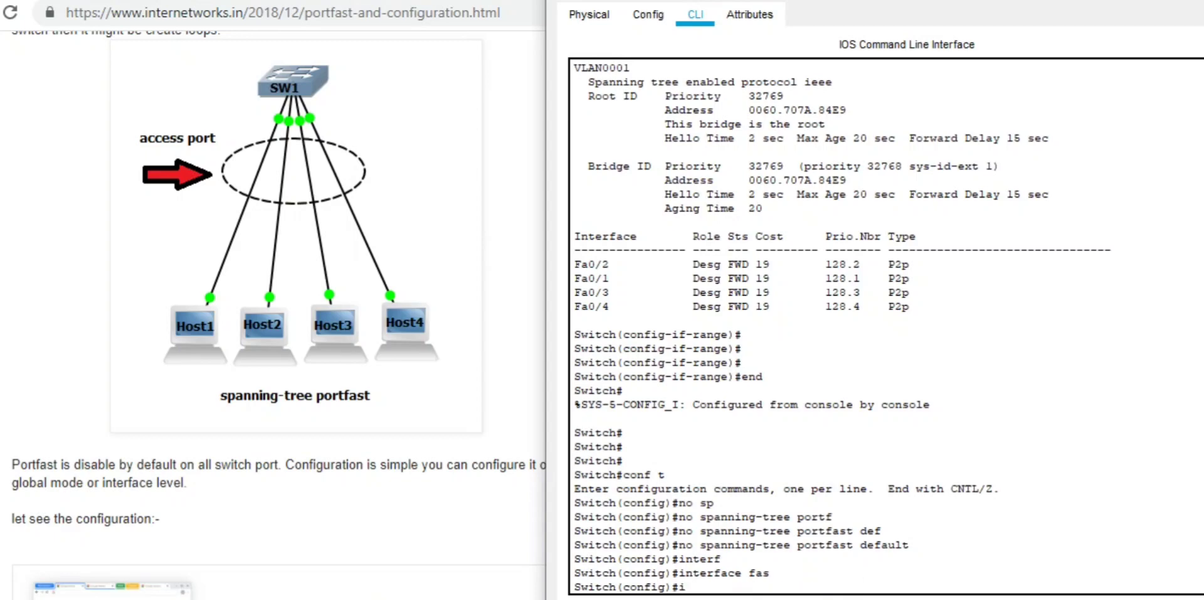
text(nter)
key(Tab)
text(ran)
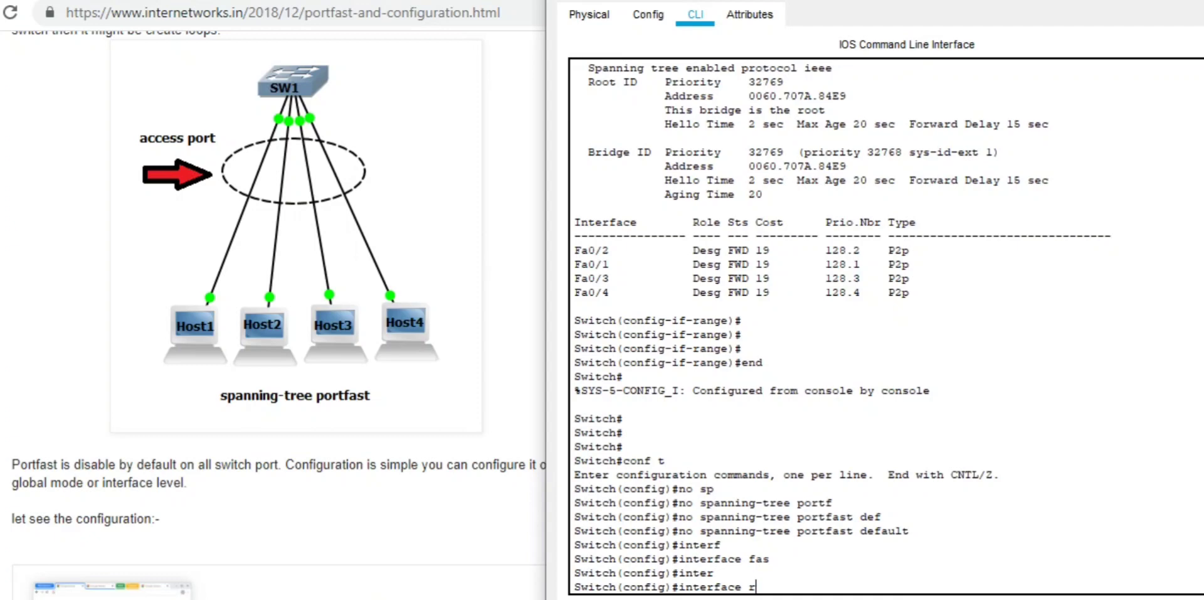
key(Tab)
text(faset)
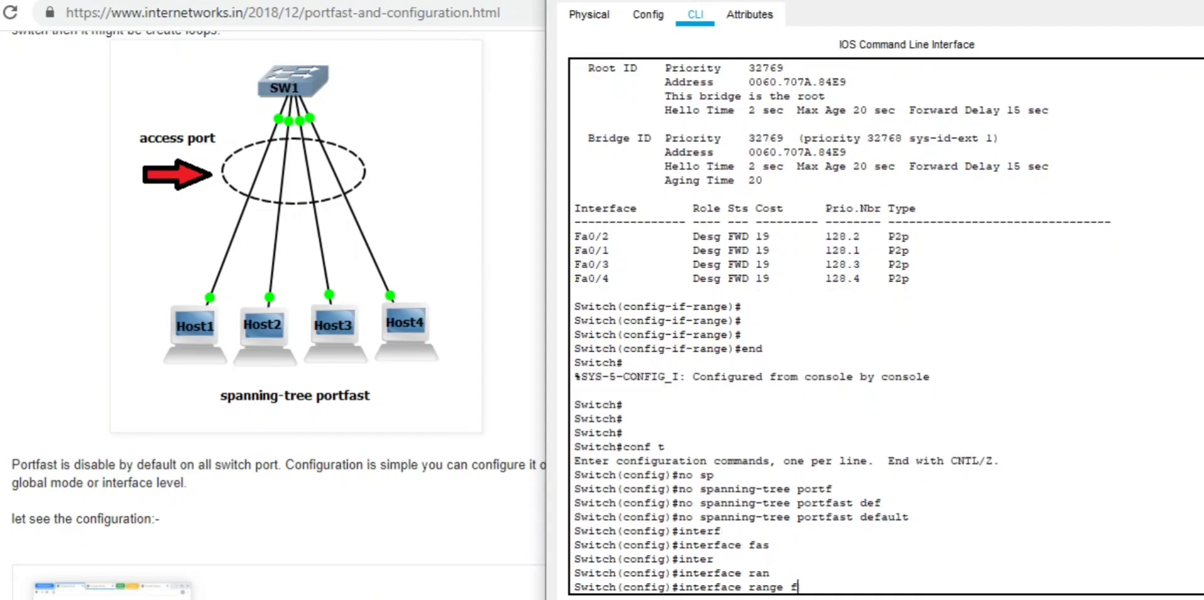
key(Tab)
key(BackSpace)
key(BackSpace)
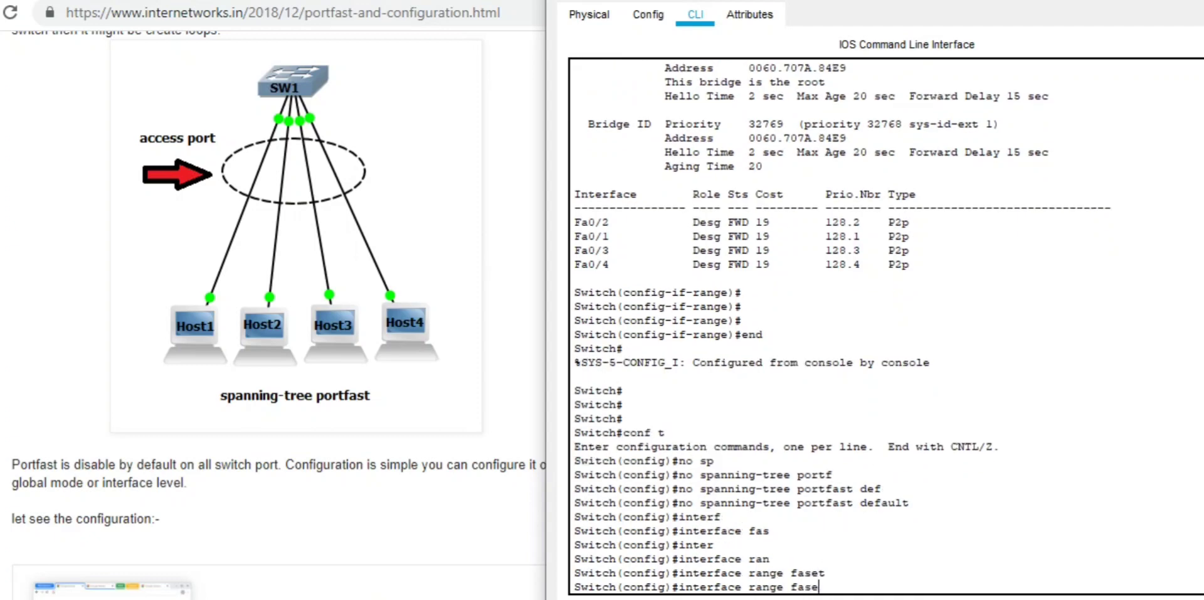
text(teht)
key(Tab)
key(BackSpace)
key(BackSpace)
text(t)
key(Tab)
text(hernet )
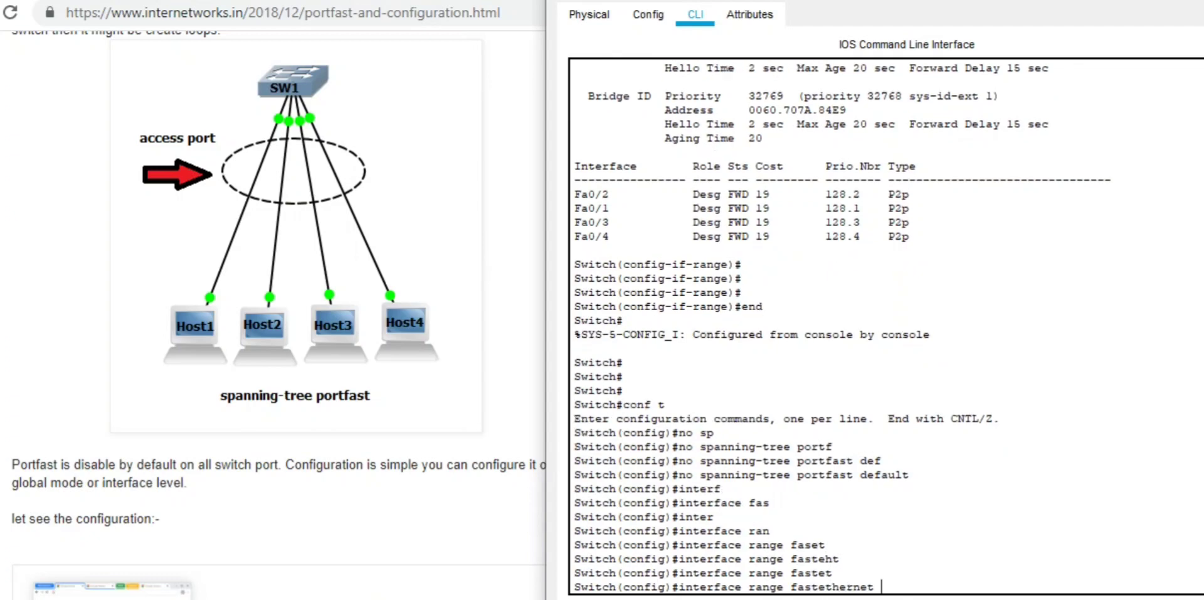
text(0/3-4)
key(Return)
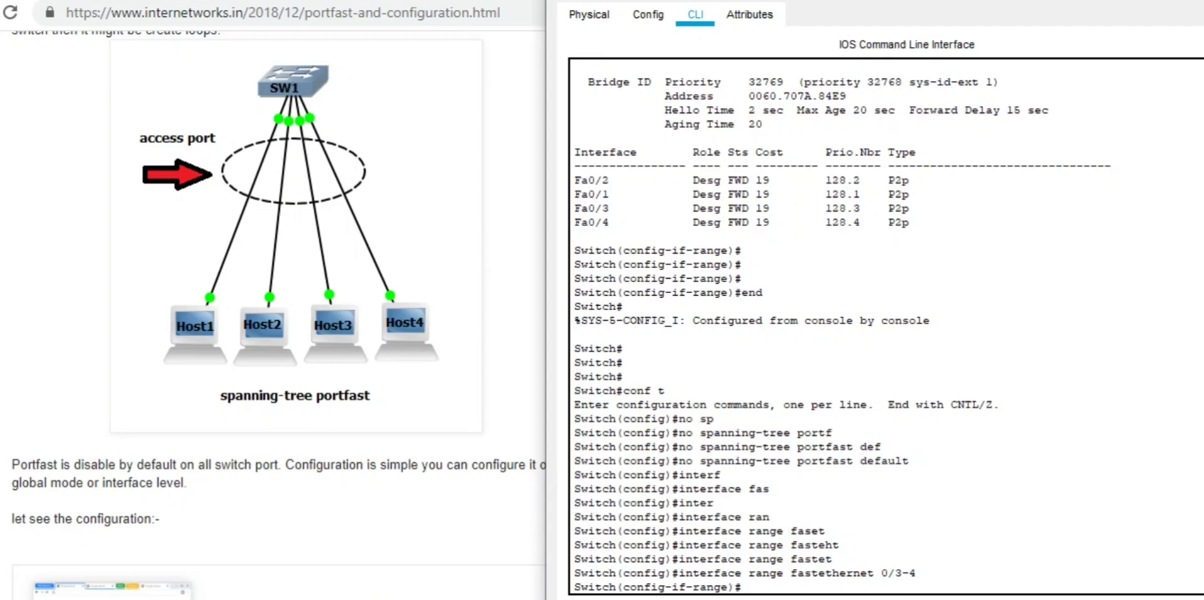
Apply spanning-tree portfast to Fa0/3-4 and highlight the resulting warning messages
text(spa)
key(Tab)
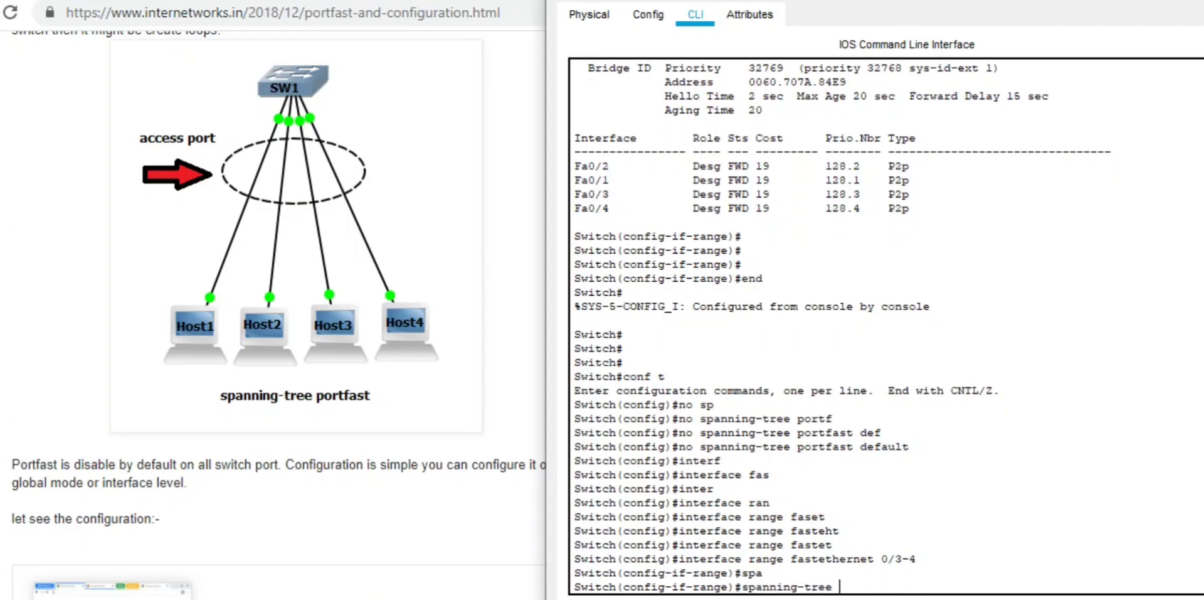
text(port)
key(Tab)
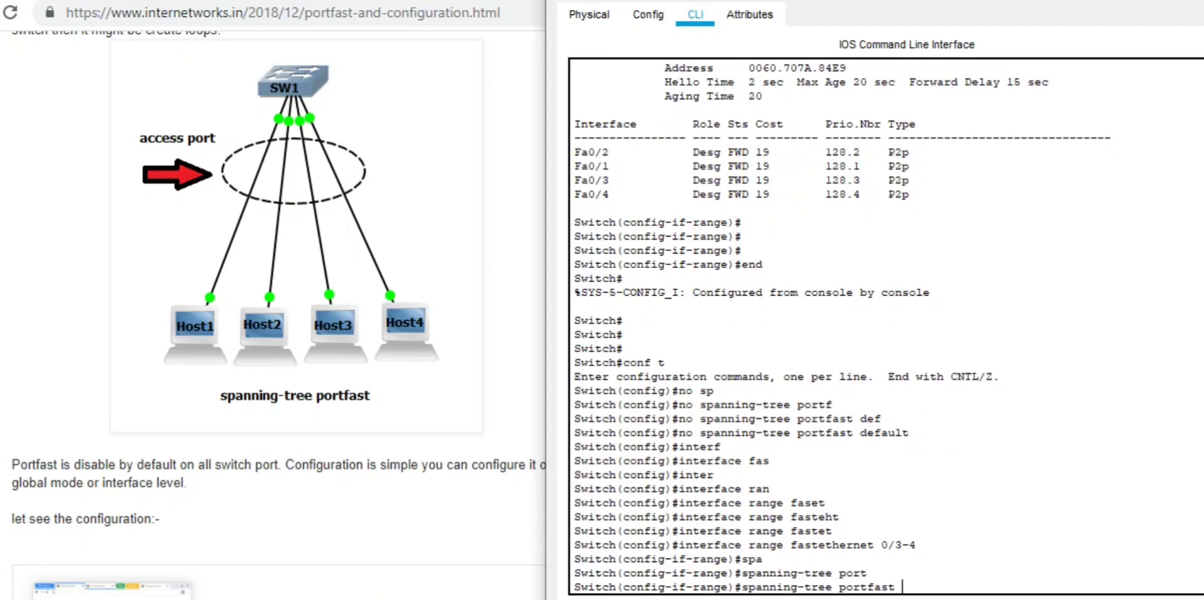
key(Return)
key(Return)
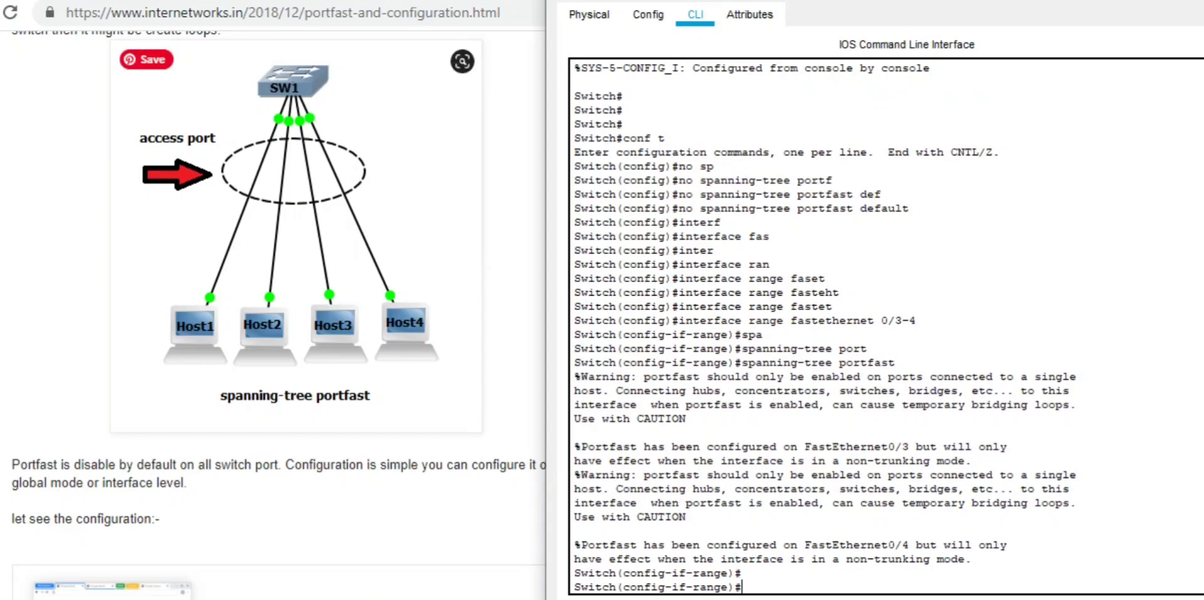
drag(575, 376, 973, 559)
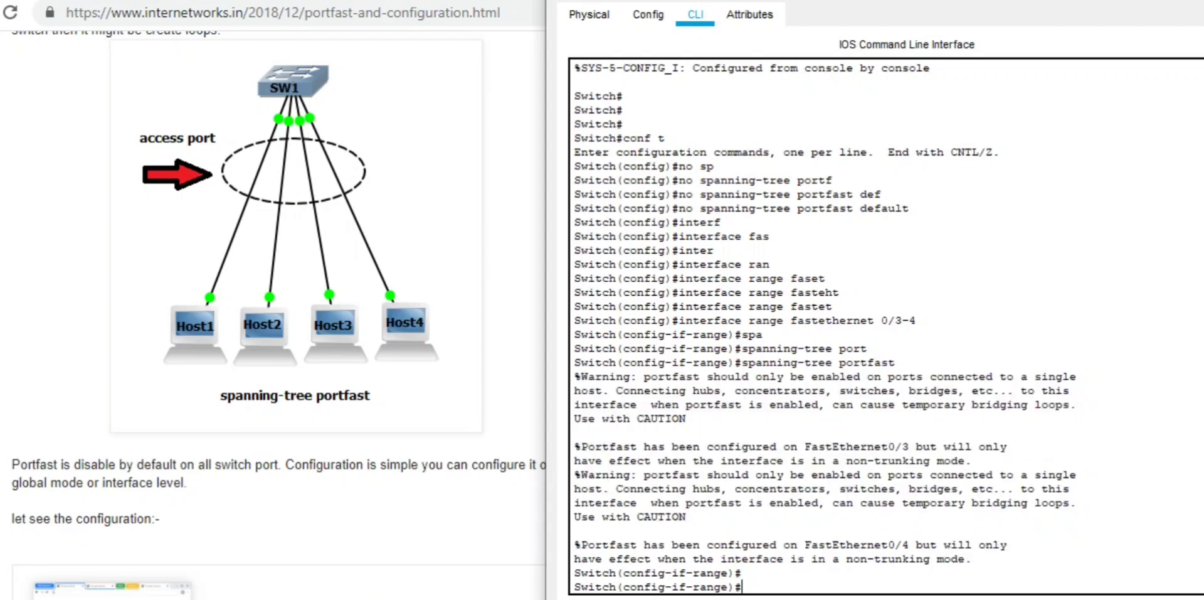
End configuration mode and run show spanning-tree, listing Fa0/1-4 as FWD
key(Return)
text(end)
key(Return)
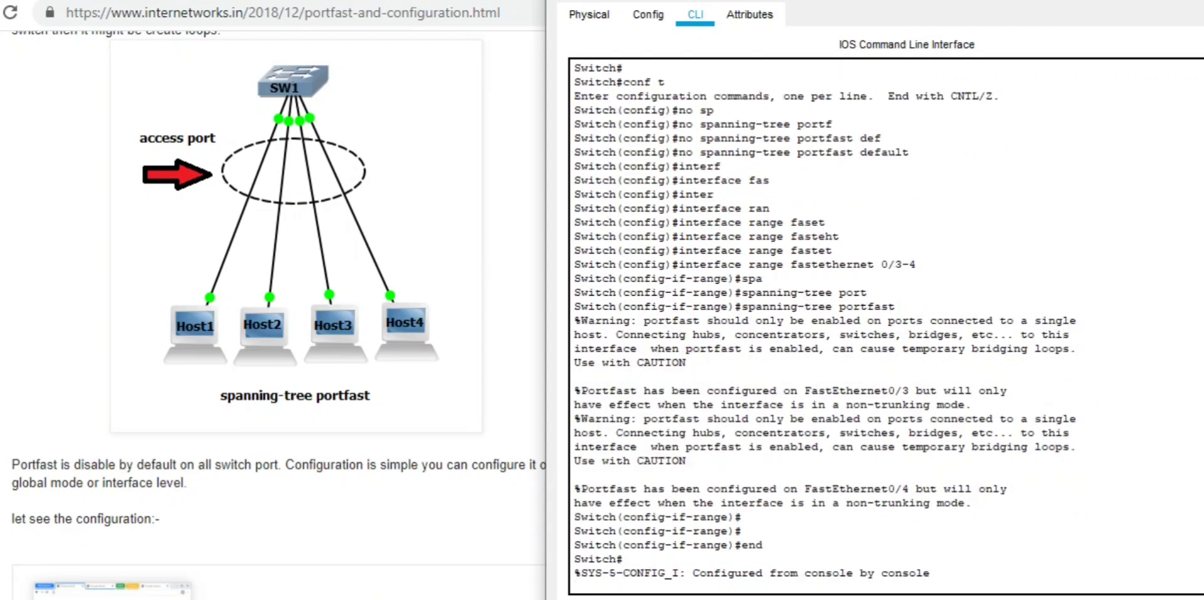
text(show sp)
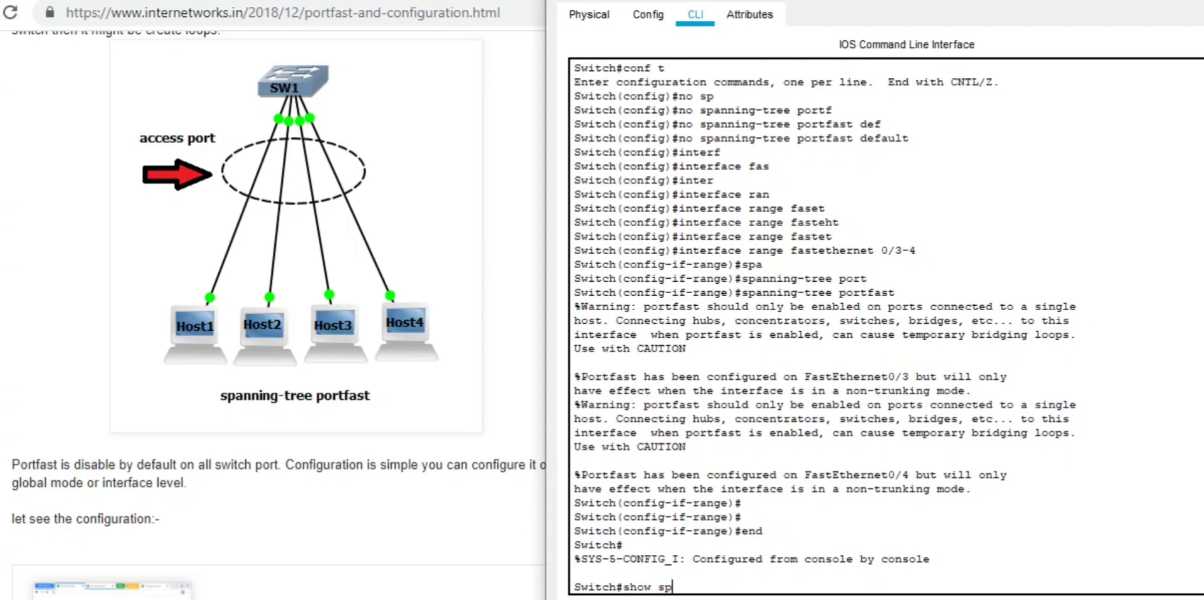
key(Tab)
key(Return)
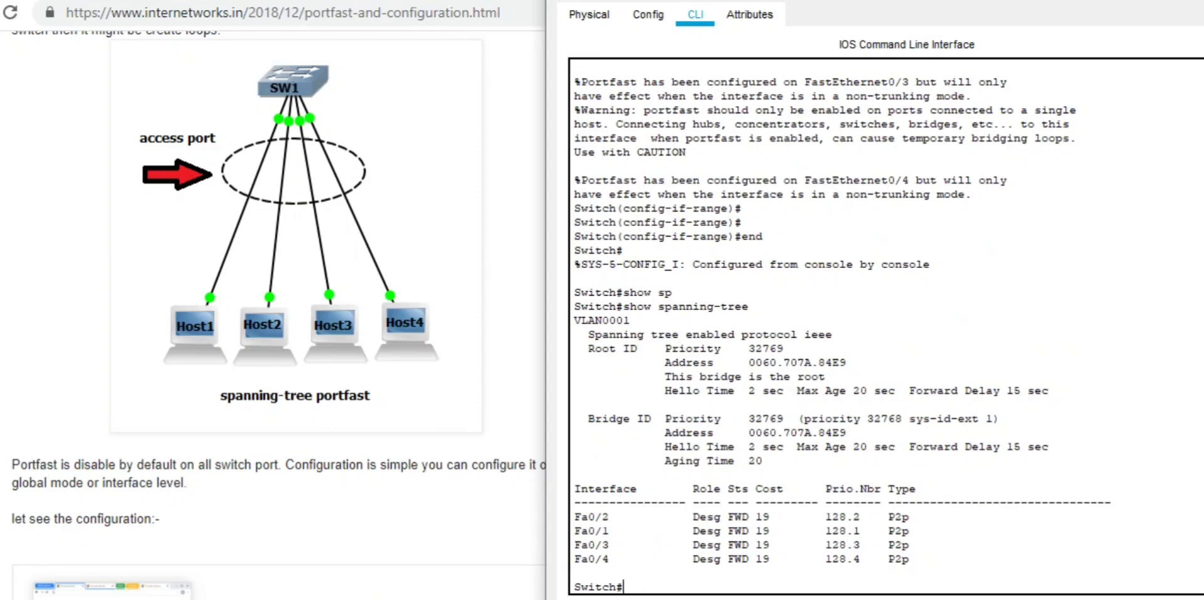
Enter global configuration and select interface range FastEthernet 0/1-4
text(conf t)
key(Return)
text(int)
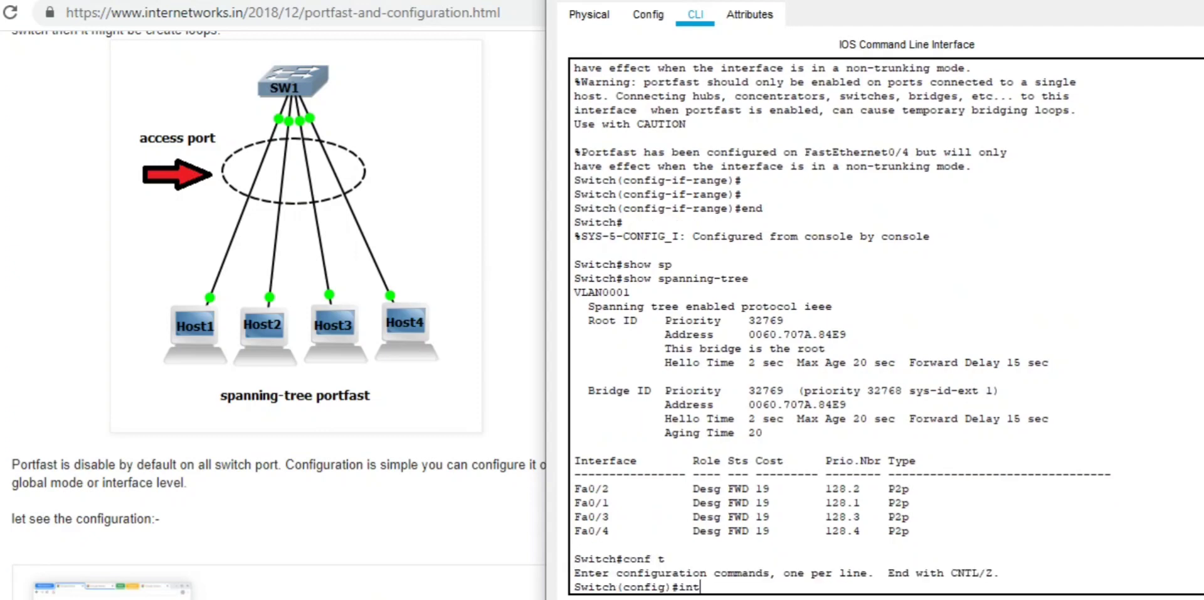
key(Tab)
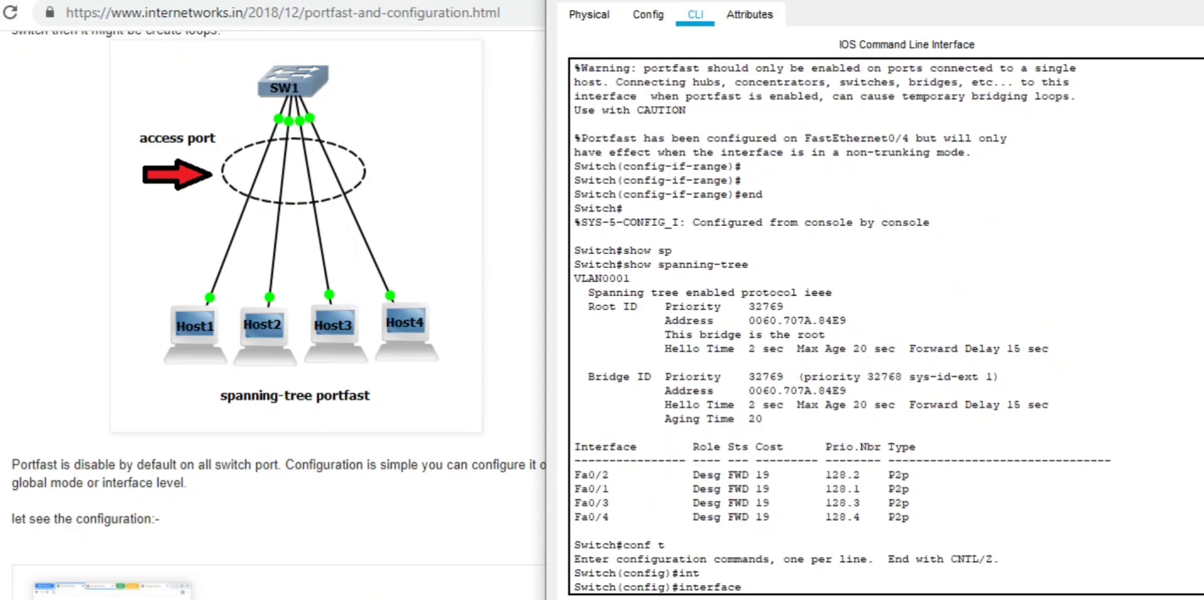
text(rang)
key(Tab)
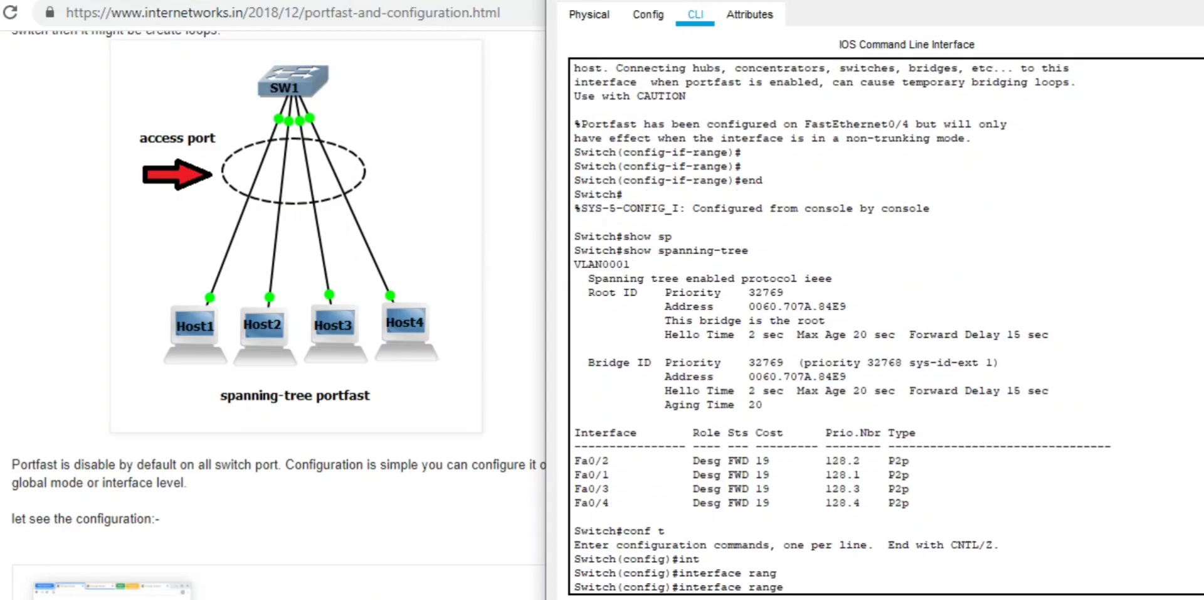
text(fas)
key(Tab)
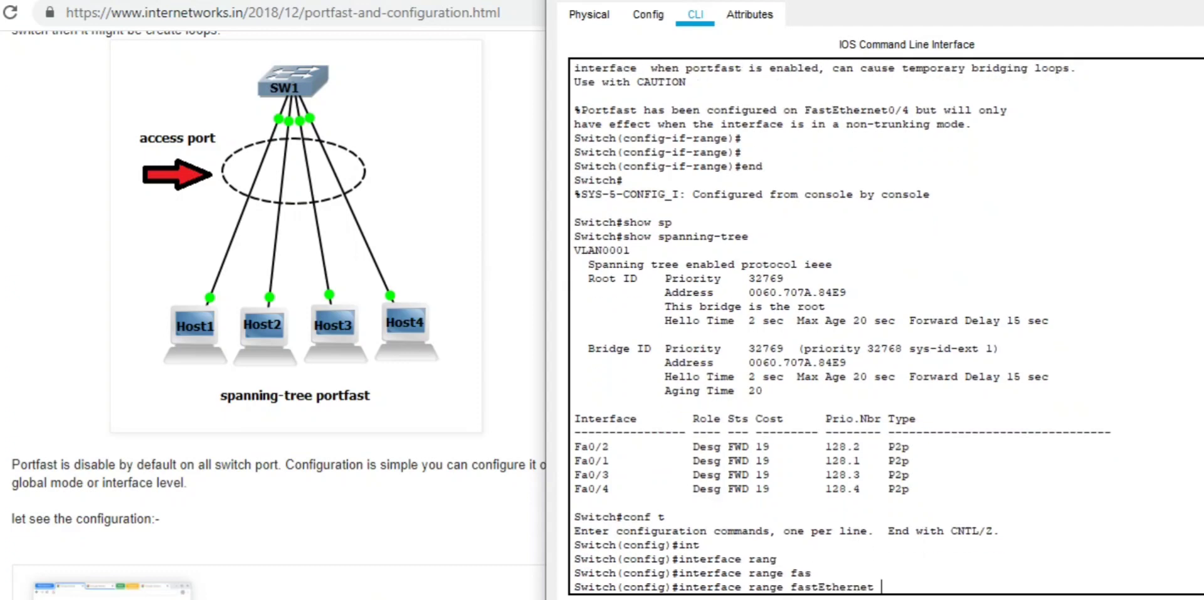
text(0/1-4)
key(Return)
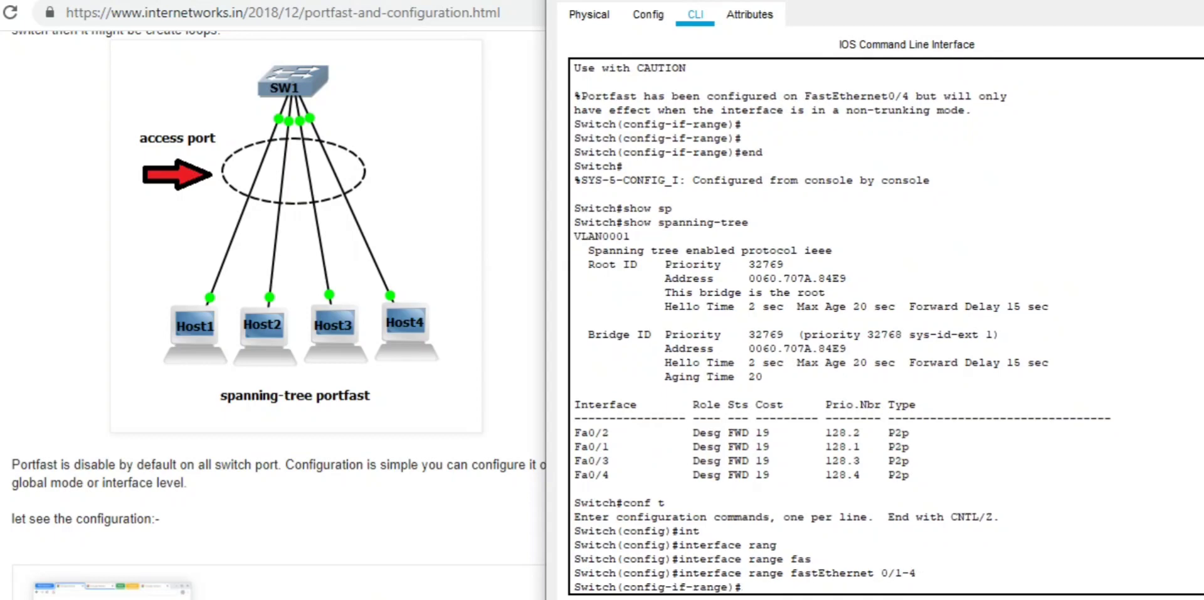
Shut down and re-enable Fa0/1-4, then exit twice to privileged mode
text(sh)
key(Tab)
key(Return)
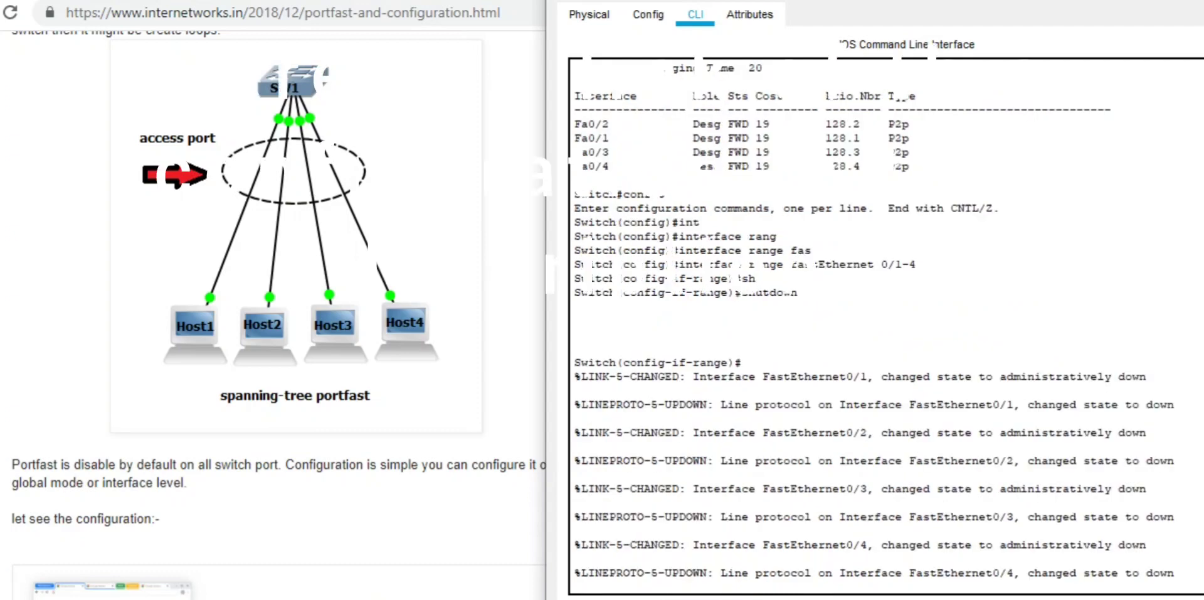
key(Return)
text(no sh)
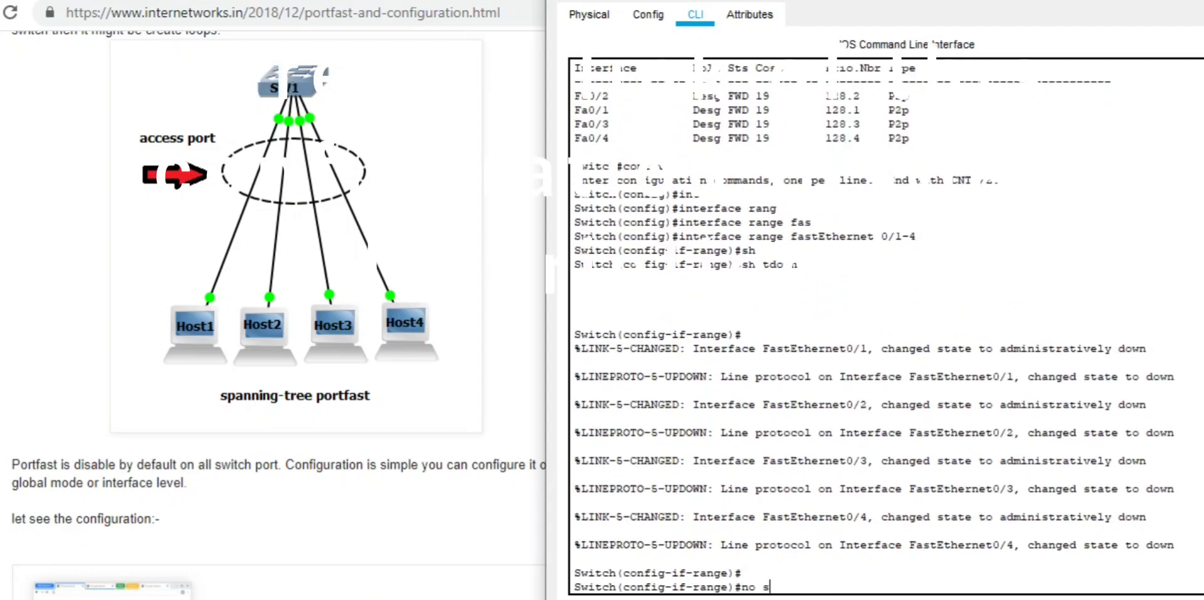
key(Tab)
key(Return)
key(Return)
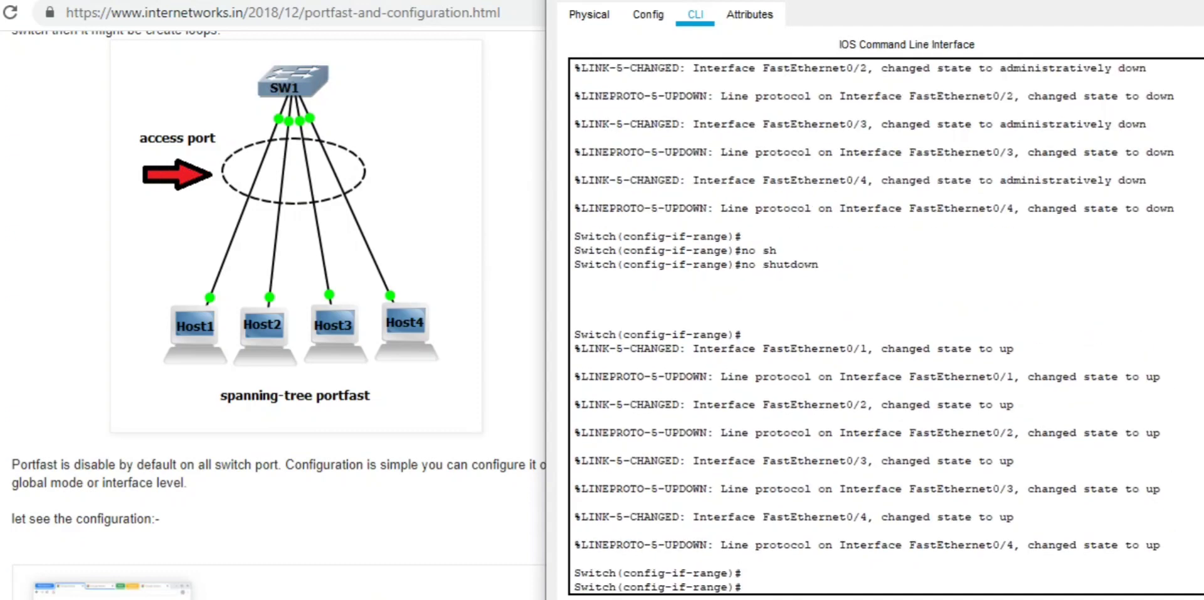
text(exit)
key(Return)
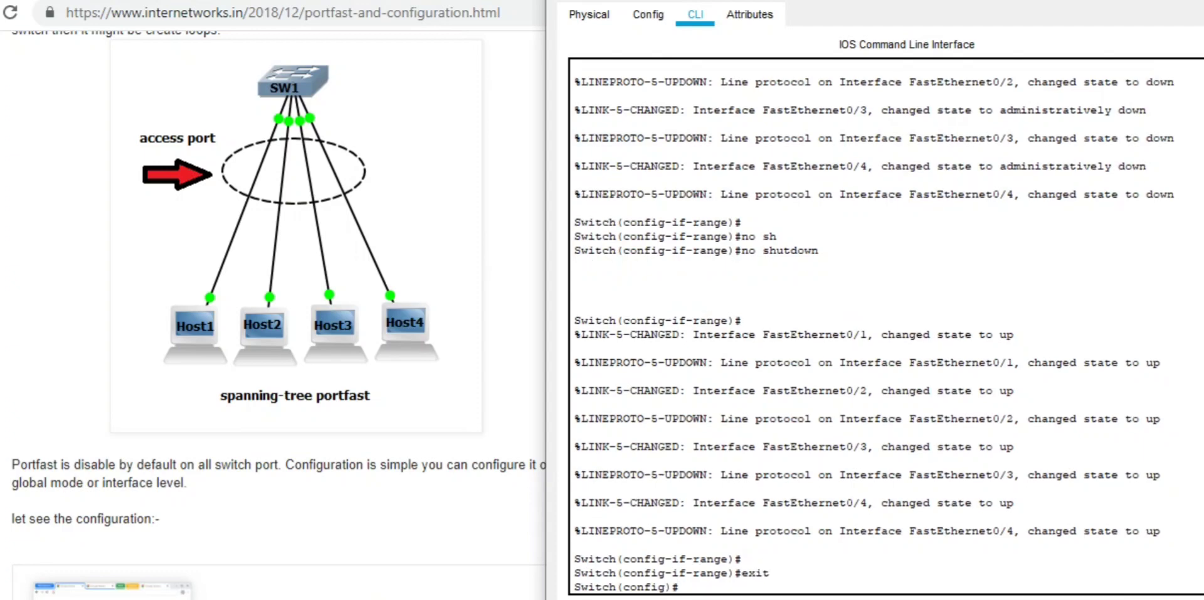
text(exit)
key(Return)
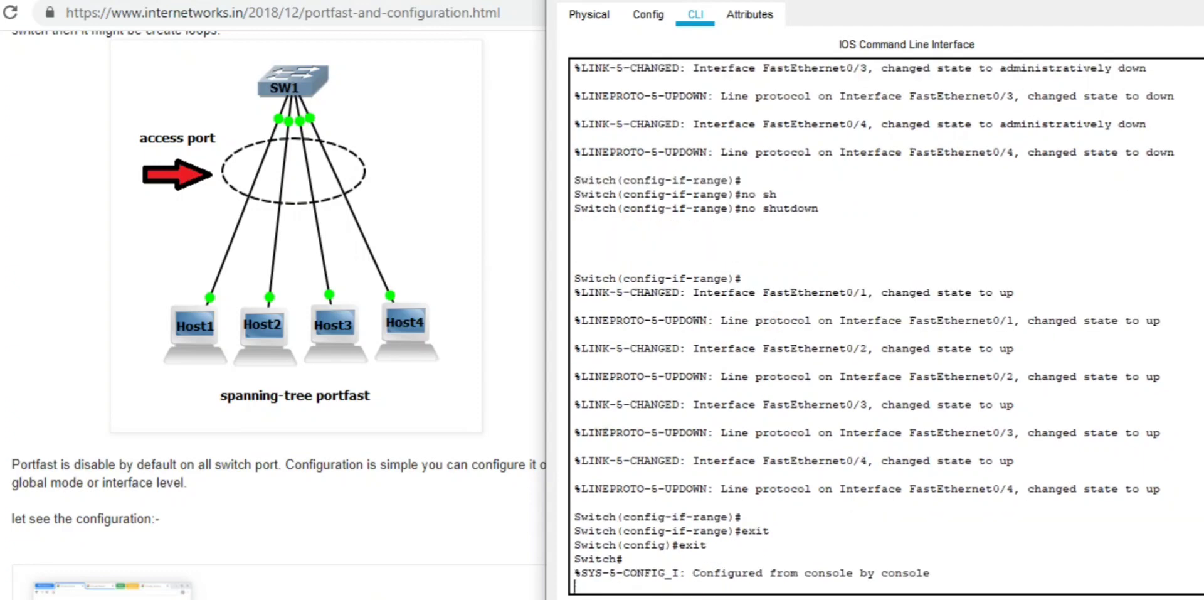
key(Return)
Run show spanning-tree and highlight Fa0/1-2 in LSN and Fa0/3-4 in FWD
text(sho)
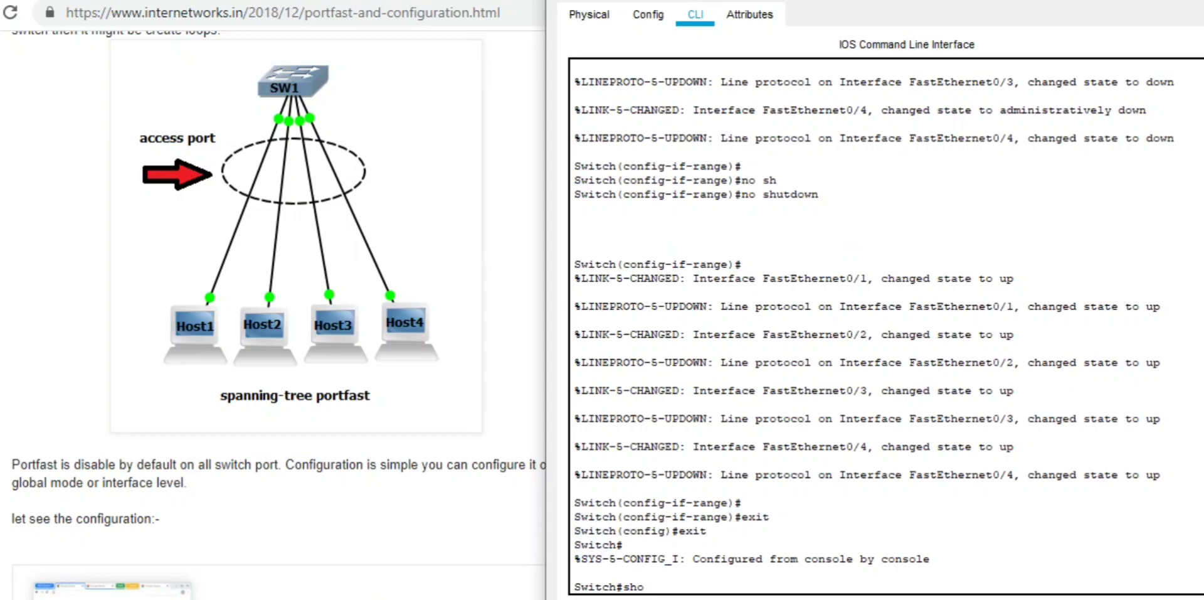
text(w span)
key(Tab)
key(Return)
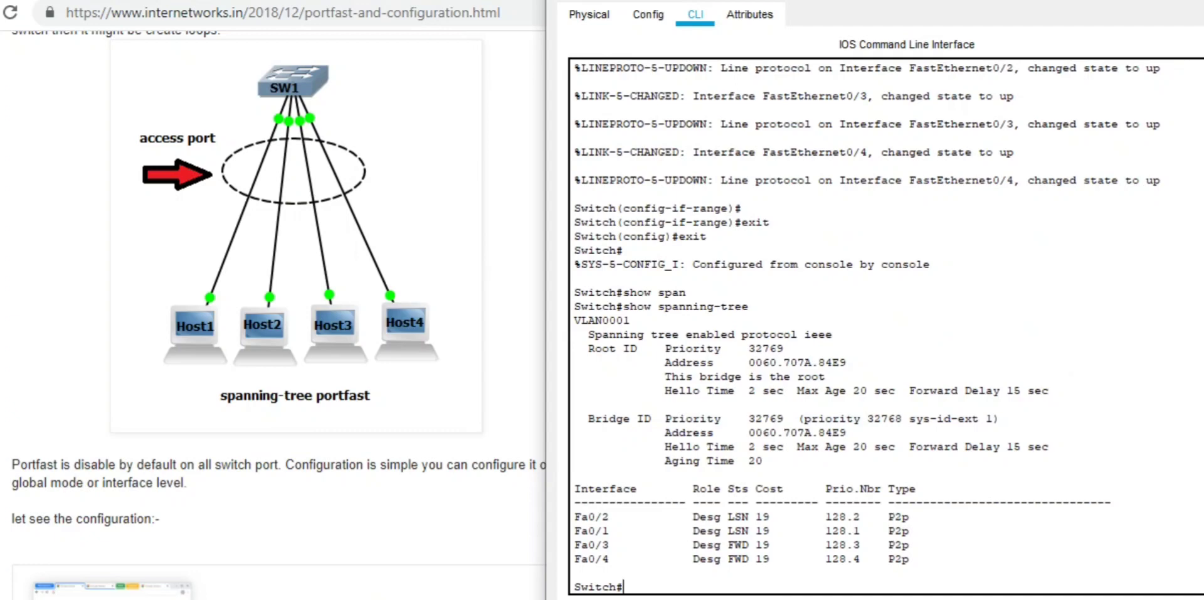
drag(685, 517, 909, 530)
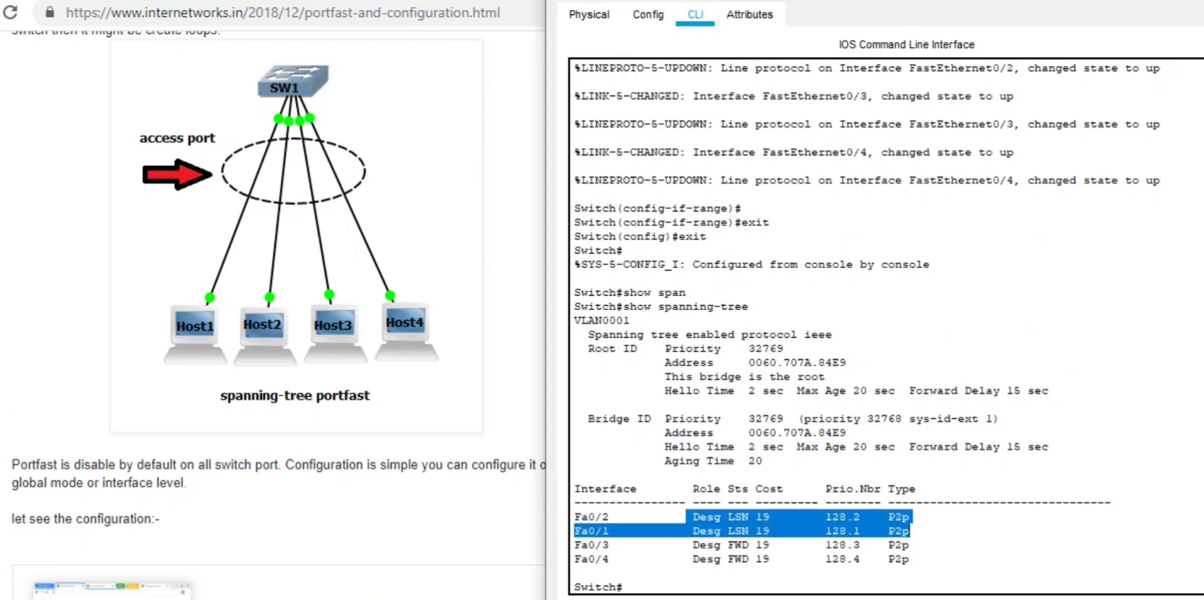
drag(574, 545, 911, 559)
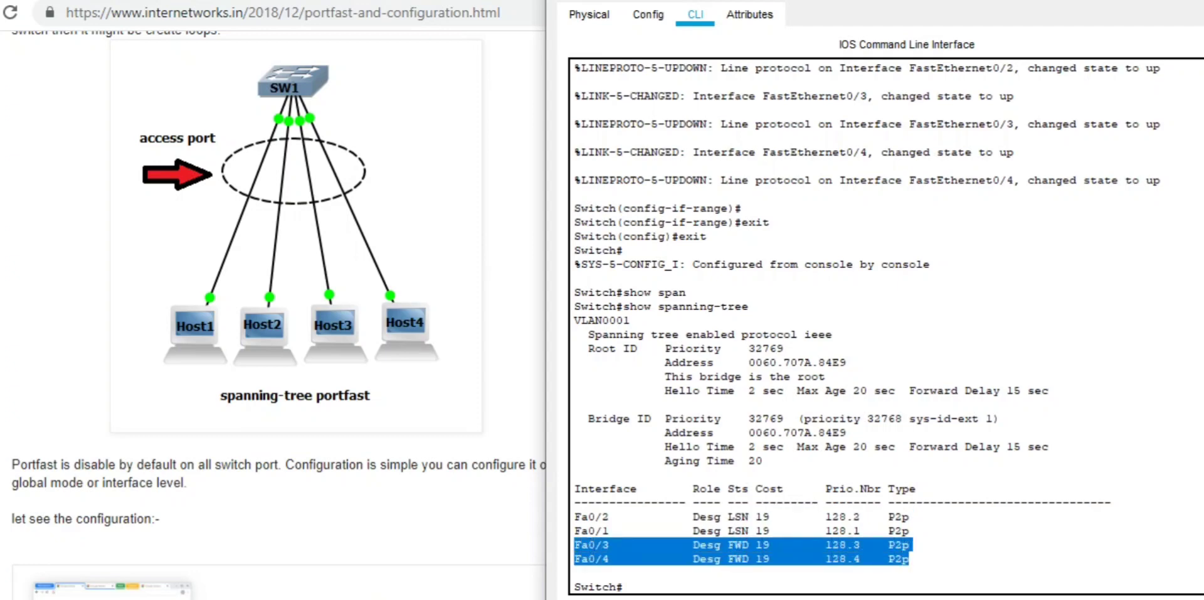